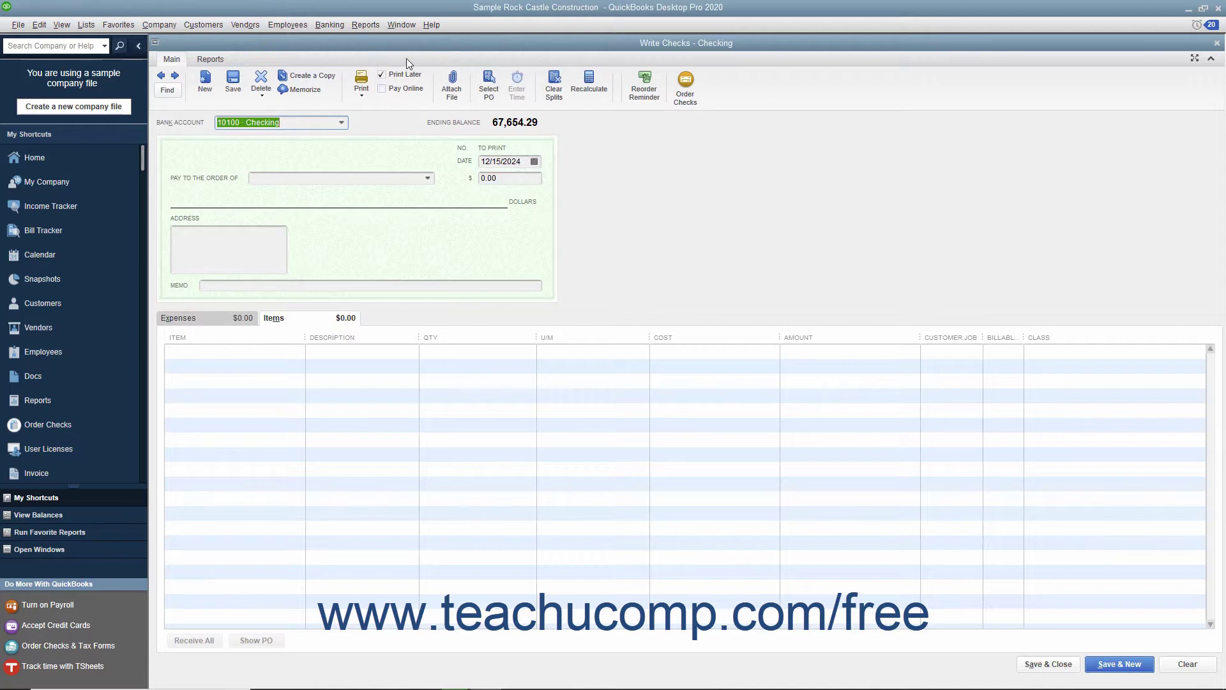
# Open a blank check for the 10100 Checking account from the Banking menu's Write Checks.
pyautogui.click(325, 25)
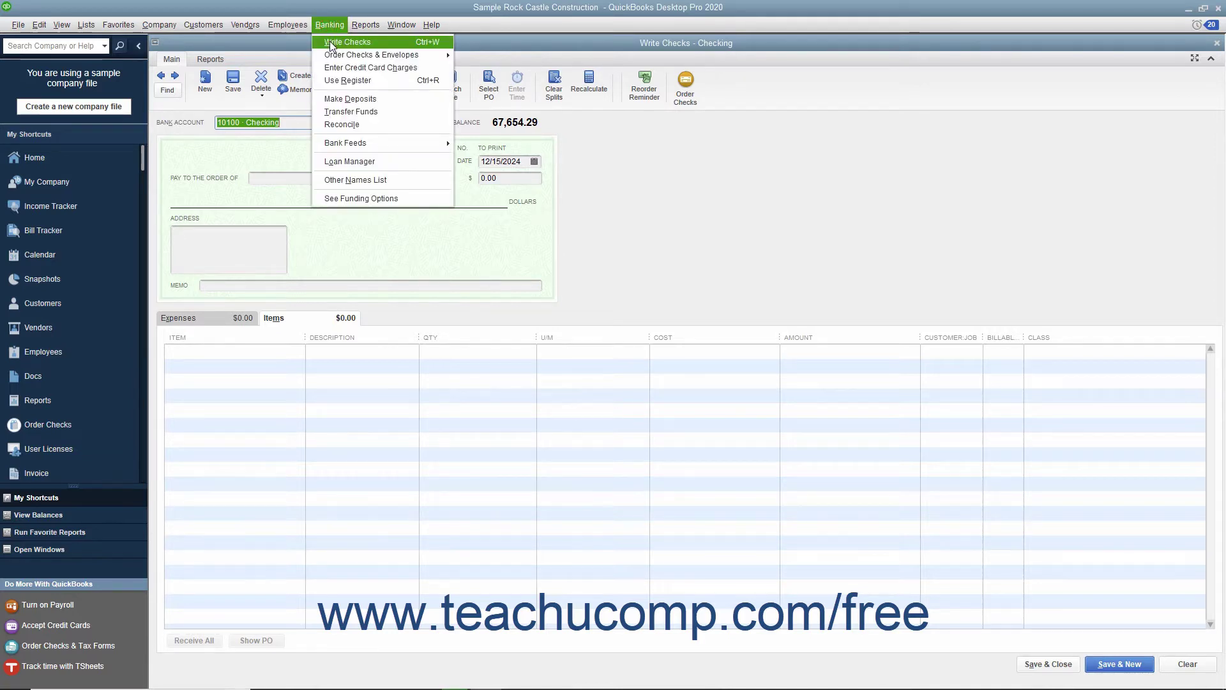
pyautogui.click(330, 41)
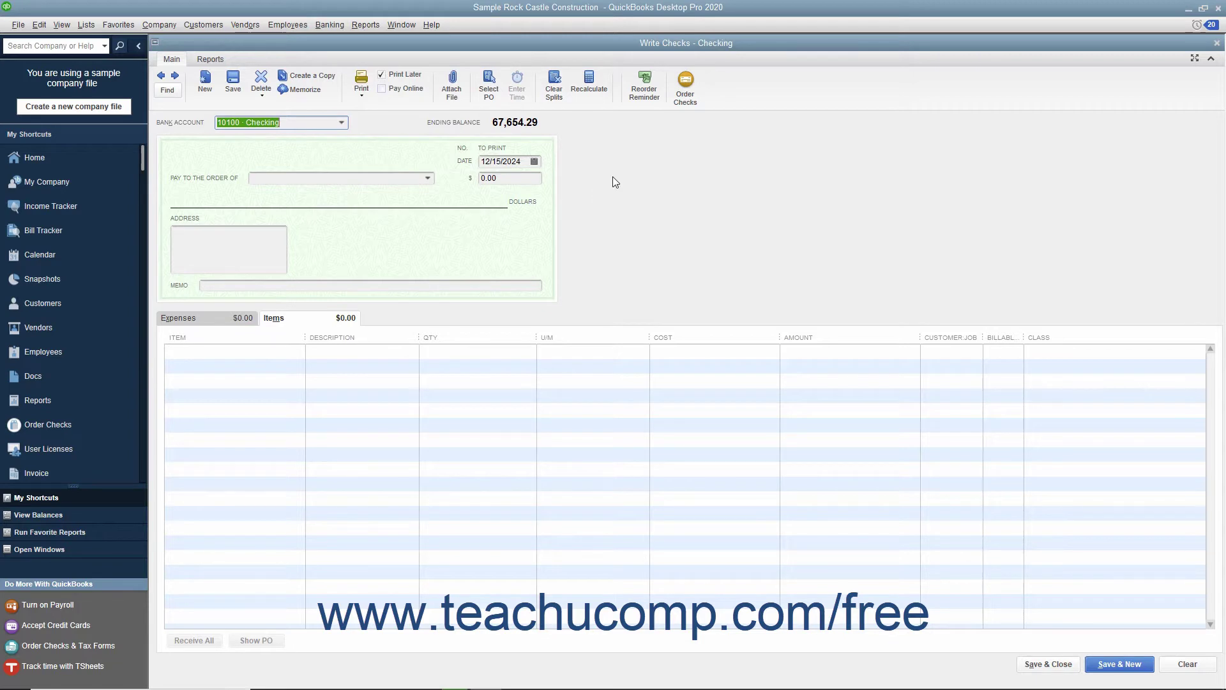
# Page back to the $113.85 Timberloft Lumber bill payment check and show its print options.
pyautogui.click(163, 76)
pyautogui.click(163, 77)
pyautogui.click(164, 77)
pyautogui.click(163, 77)
pyautogui.click(163, 77)
pyautogui.click(163, 77)
pyautogui.click(163, 76)
pyautogui.click(163, 77)
pyautogui.click(163, 76)
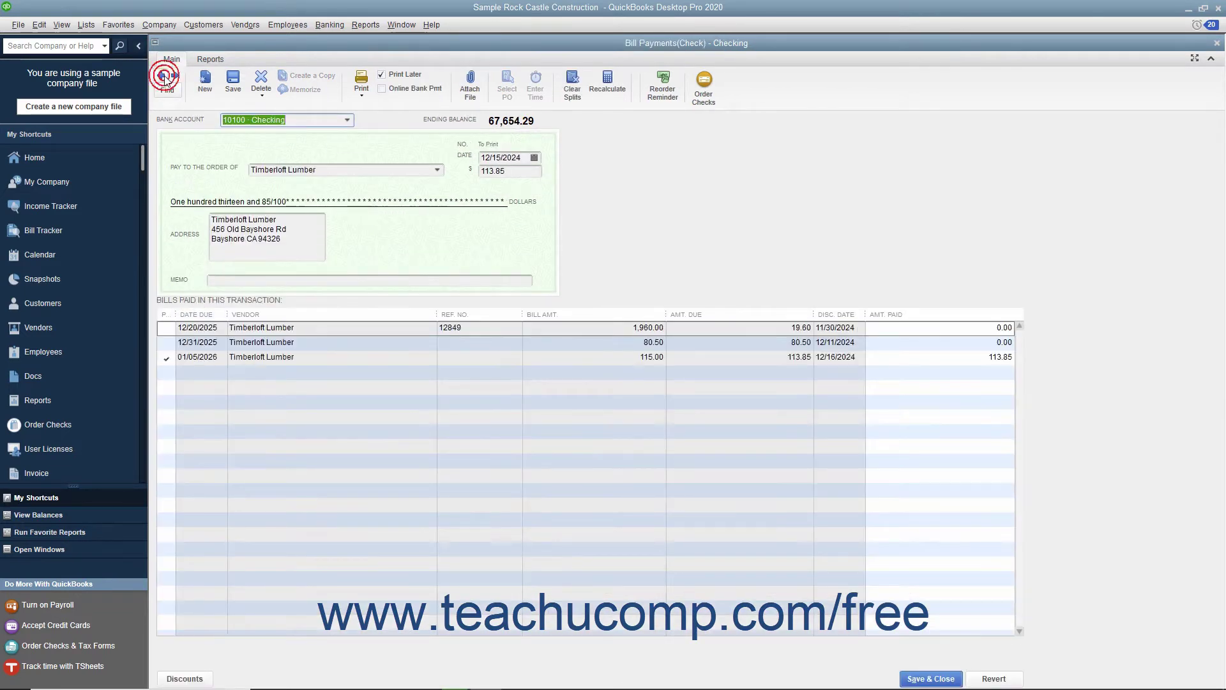
pyautogui.click(362, 95)
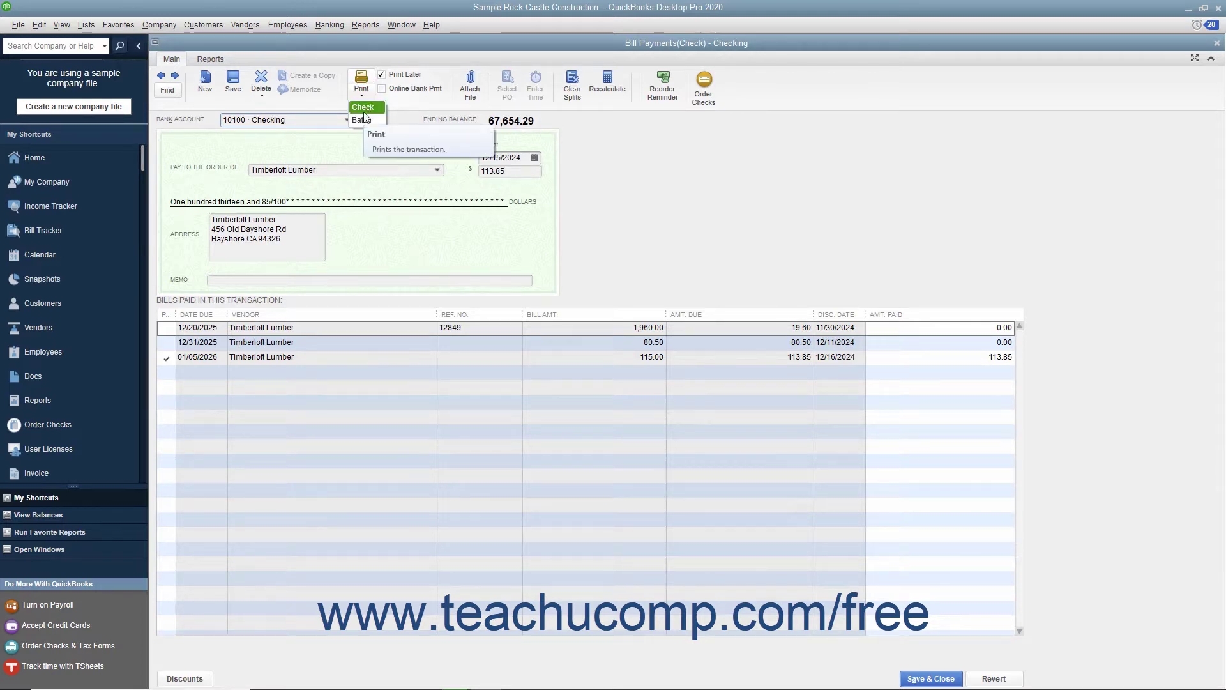
pyautogui.click(363, 108)
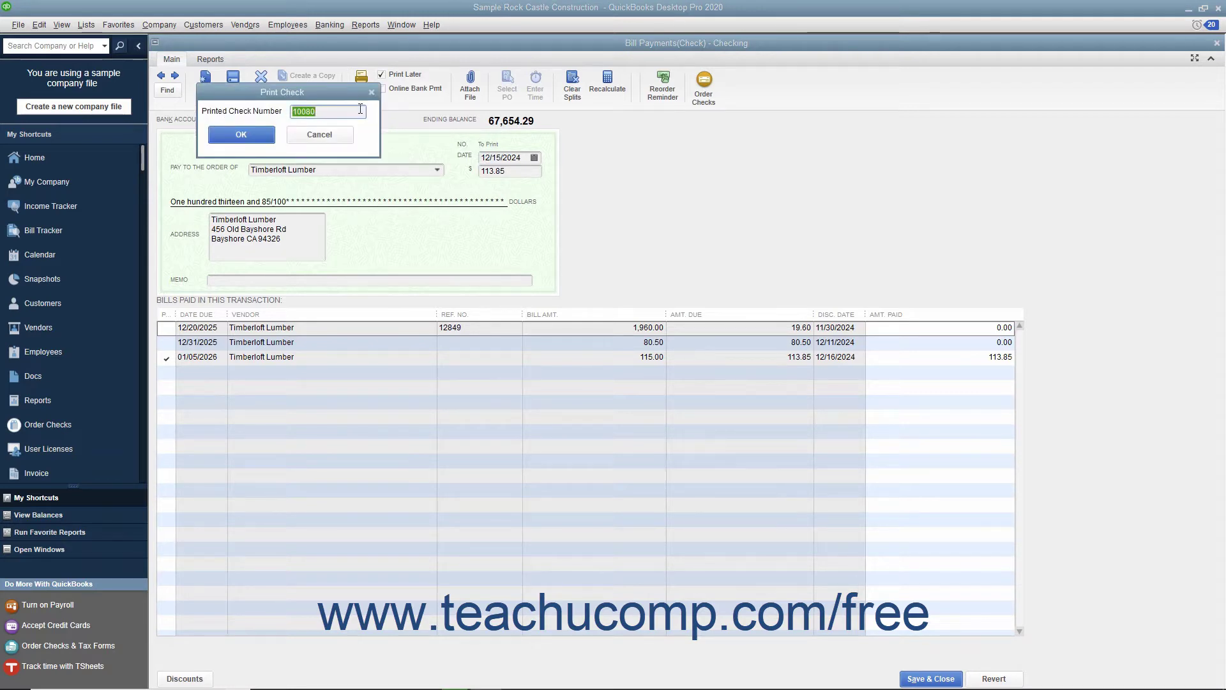
pyautogui.click(345, 110)
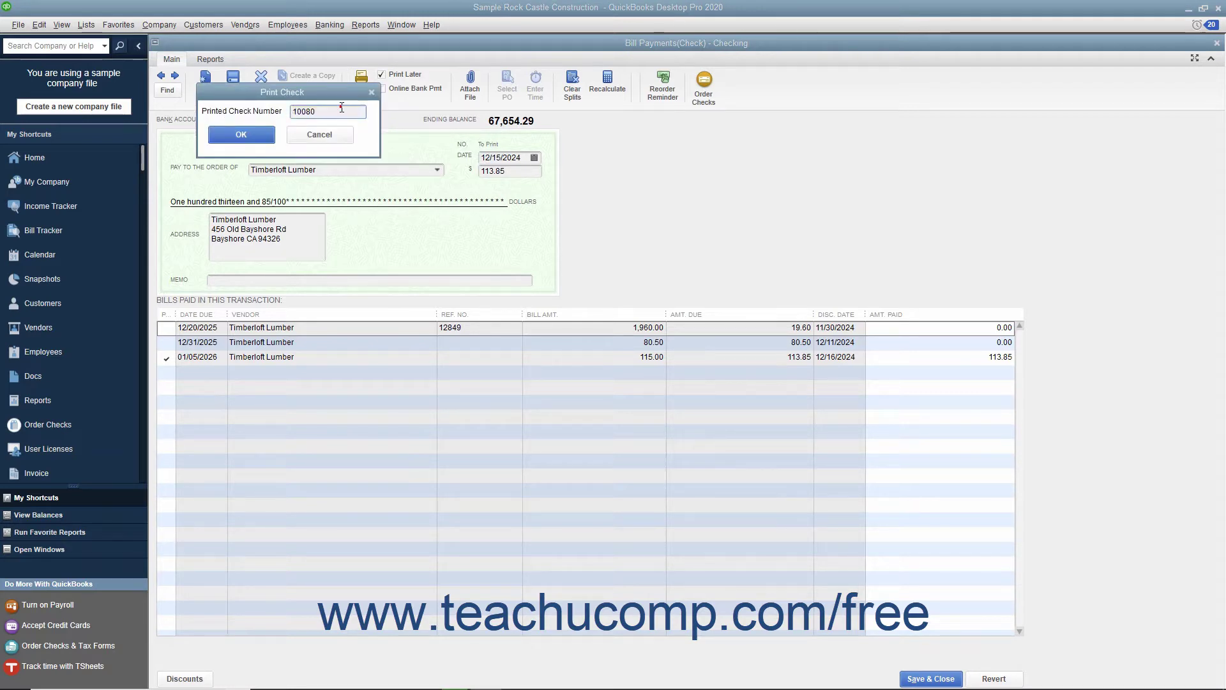
pyautogui.click(268, 136)
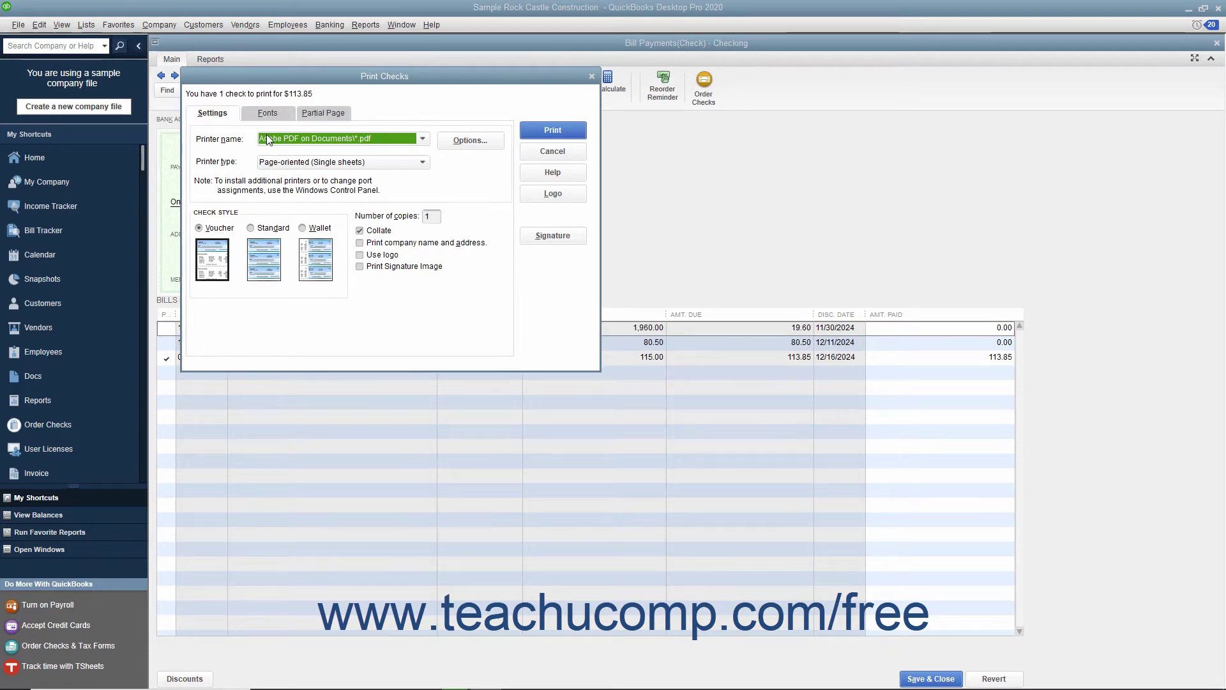
pyautogui.click(540, 156)
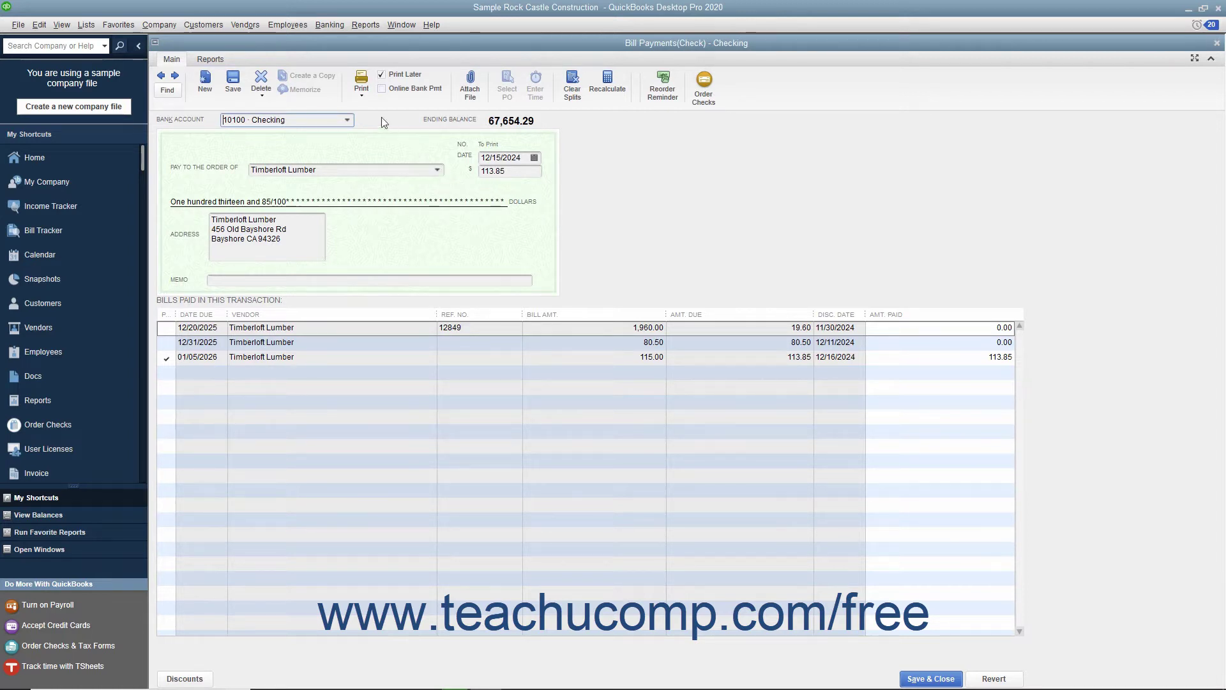
# Batch-print all six 10100 Checking checks ($5,884.54), starting at check number 517.
pyautogui.click(364, 100)
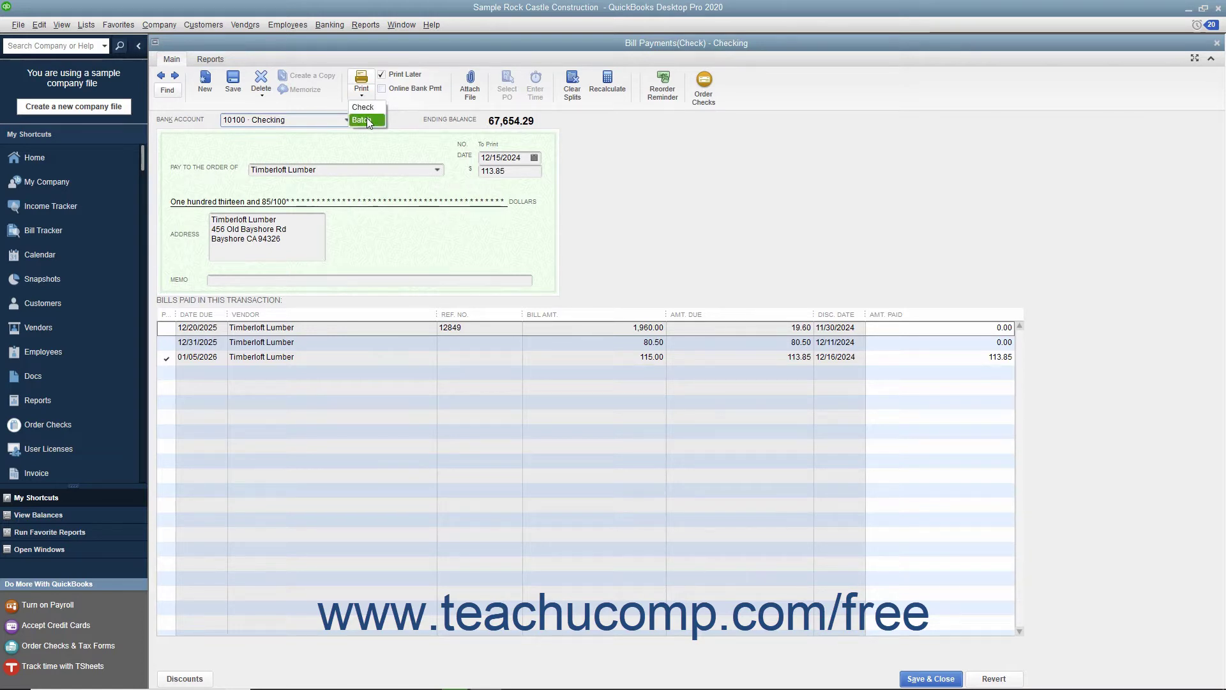
pyautogui.click(368, 121)
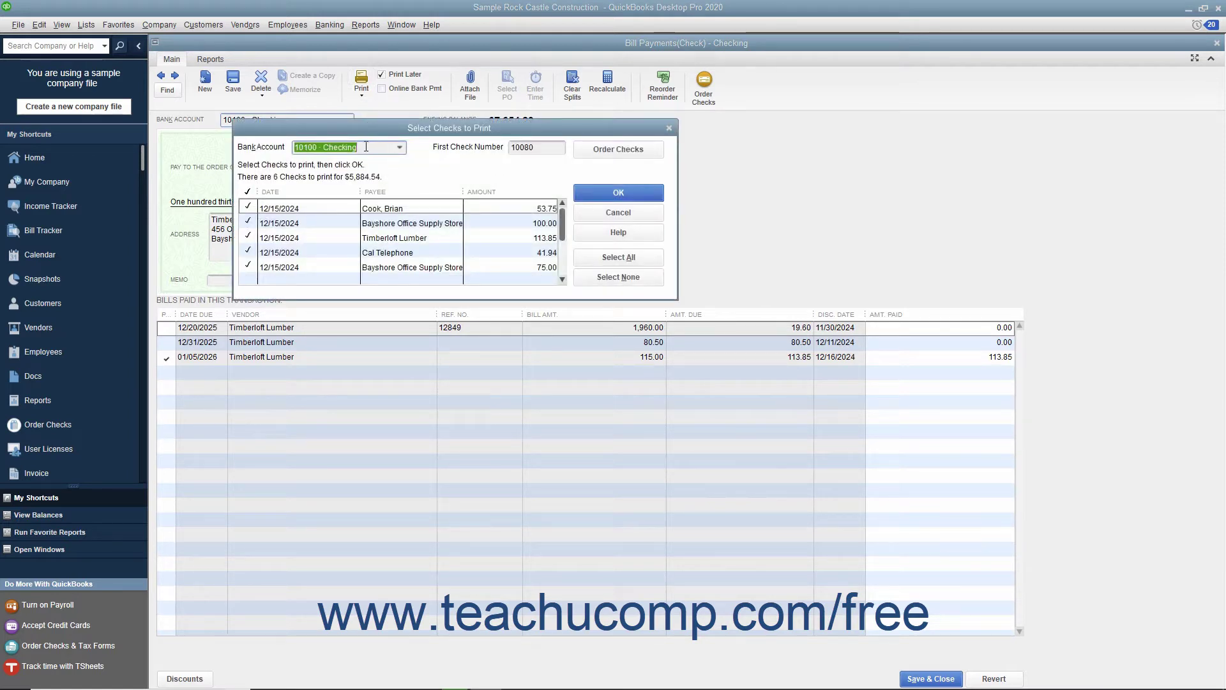
pyautogui.click(249, 208)
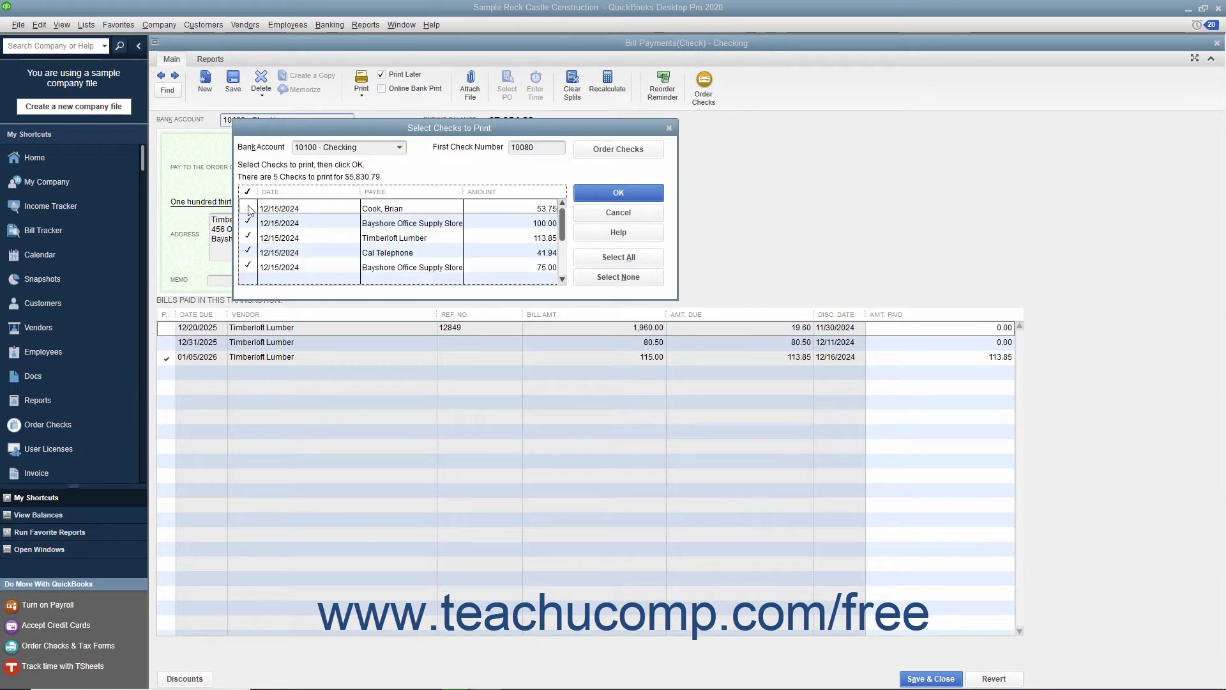
pyautogui.click(249, 209)
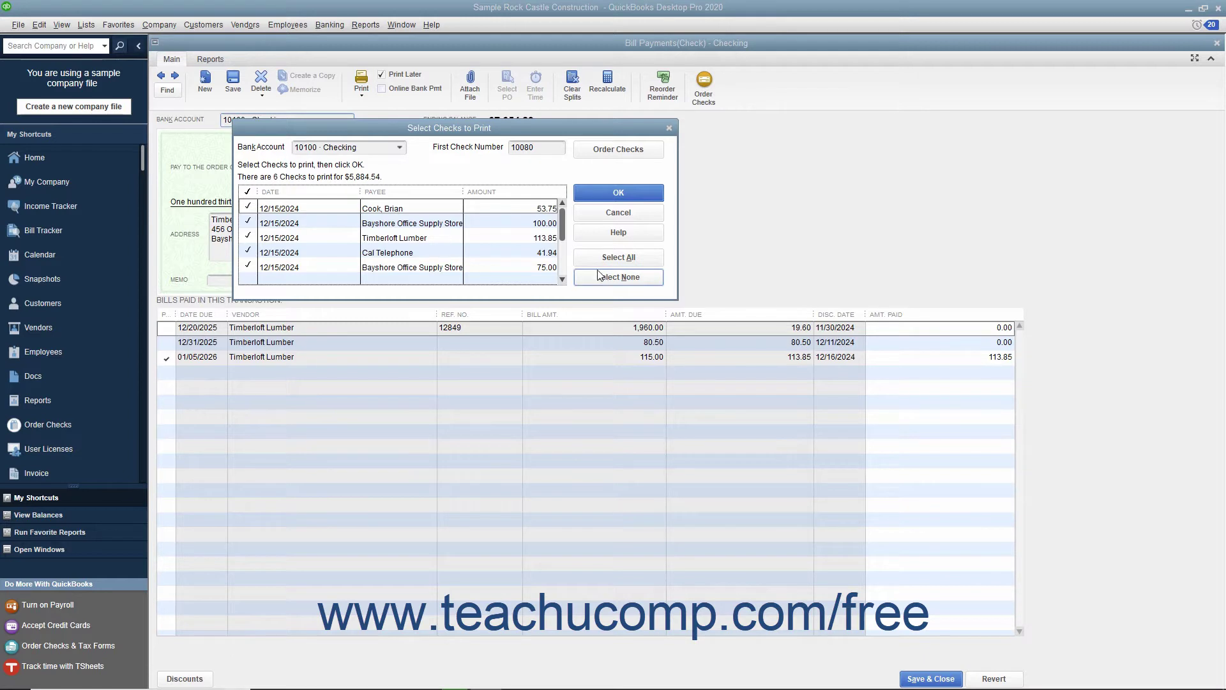
pyautogui.click(404, 149)
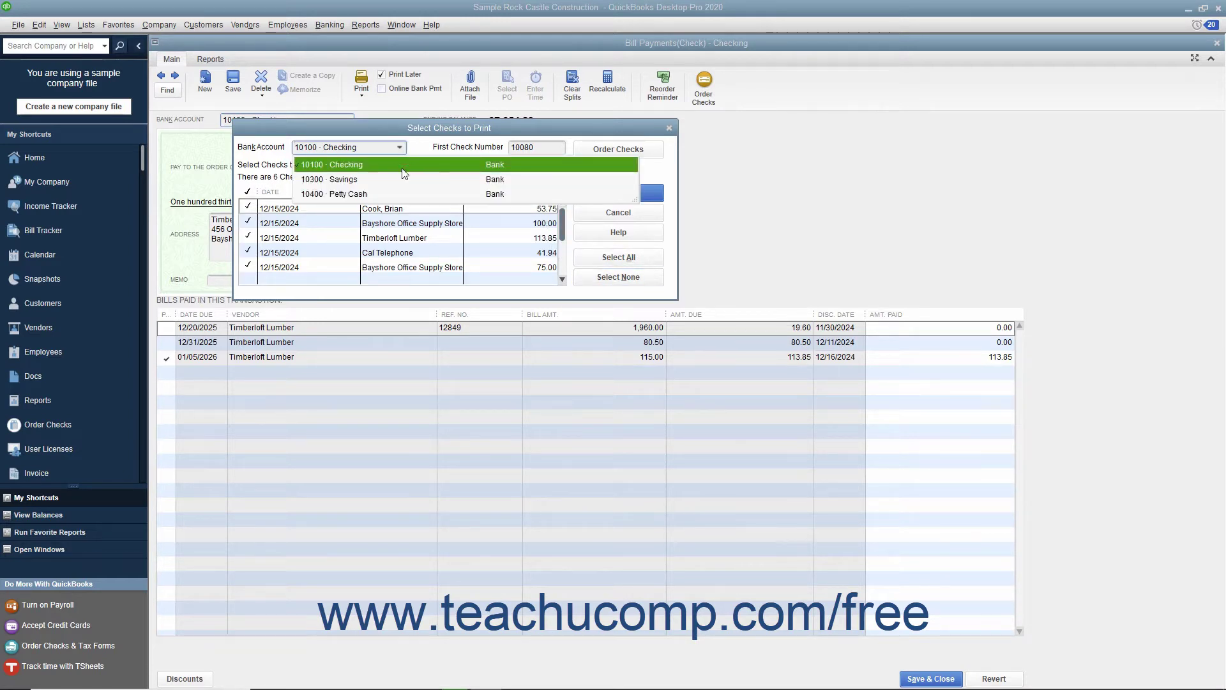
pyautogui.click(404, 169)
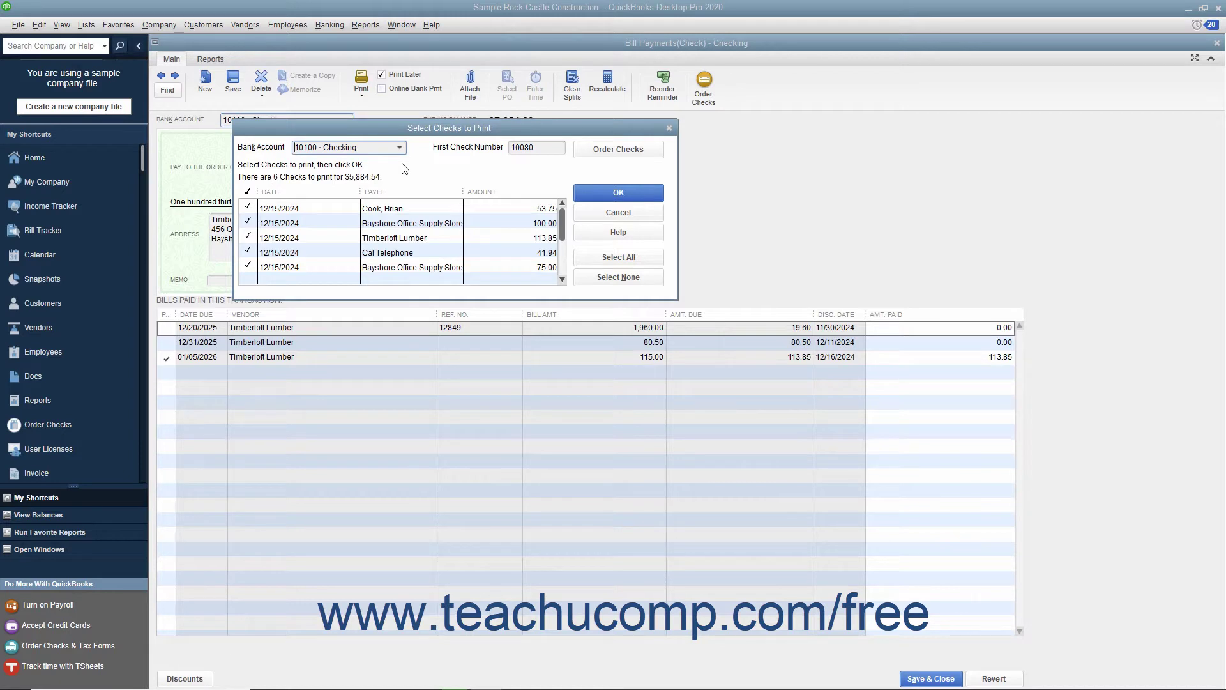
pyautogui.doubleClick(543, 148)
pyautogui.write('517')
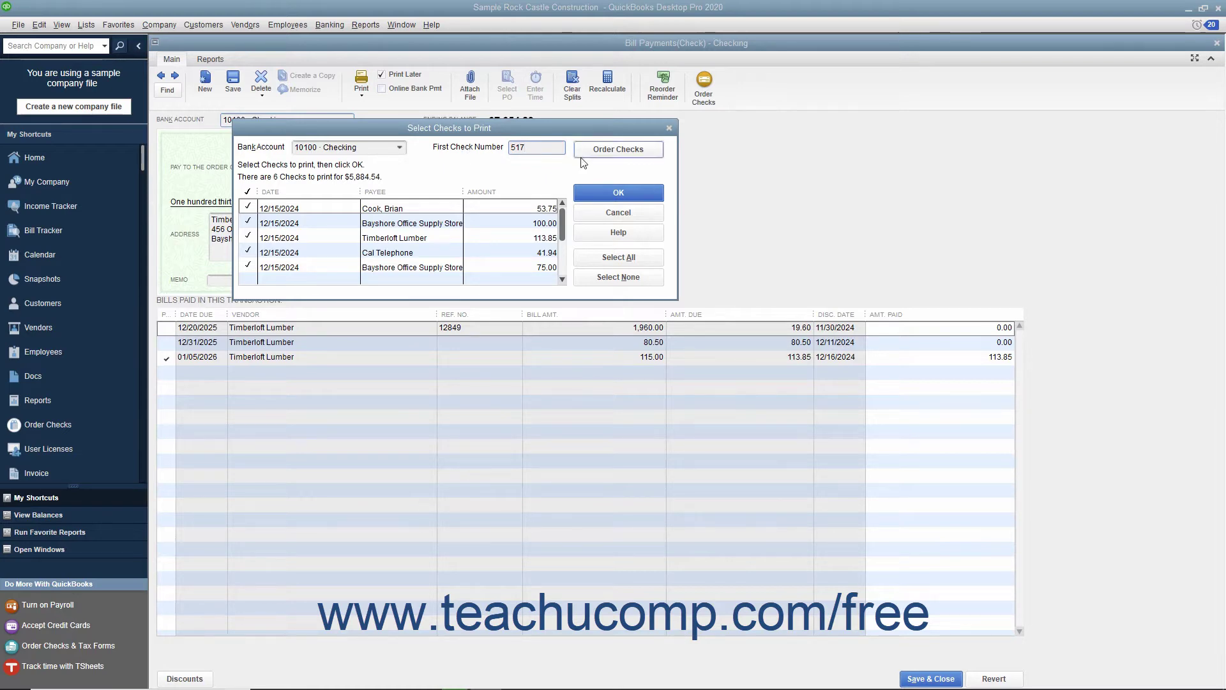
pyautogui.click(605, 193)
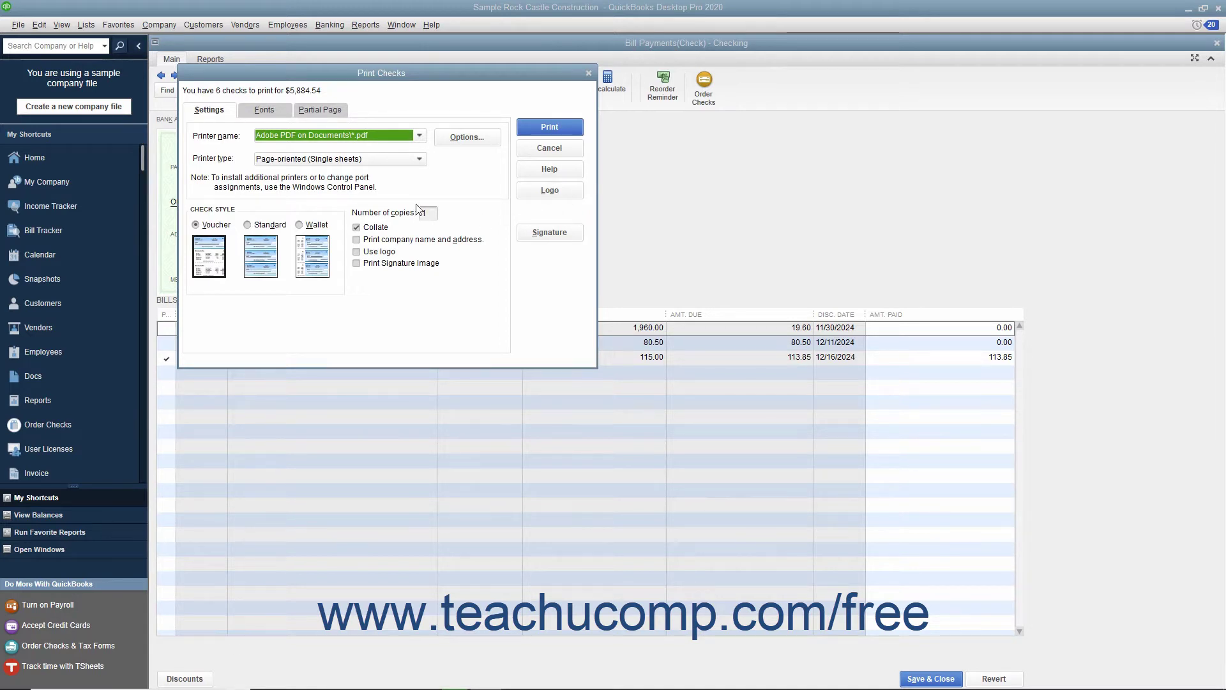
# Choose the Lexmark E238 printer, after looking over the Fonts and Partial Page tabs.
pyautogui.click(420, 135)
pyautogui.click(376, 314)
pyautogui.click(260, 112)
pyautogui.click(313, 113)
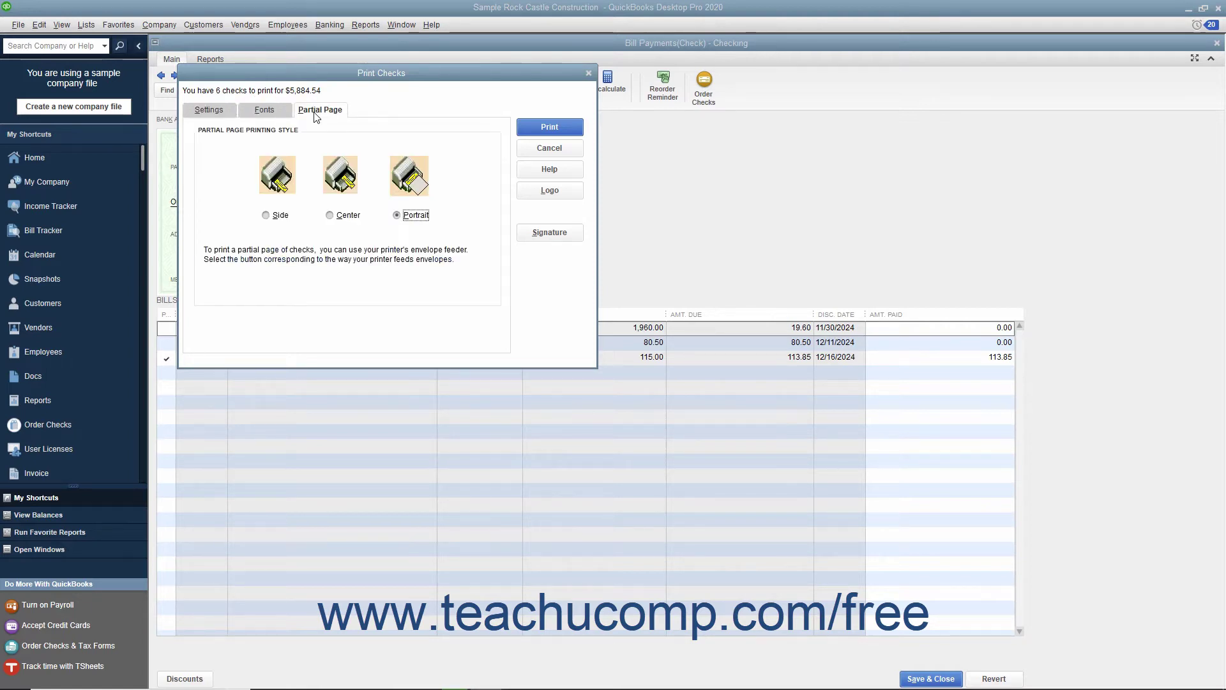
pyautogui.click(213, 115)
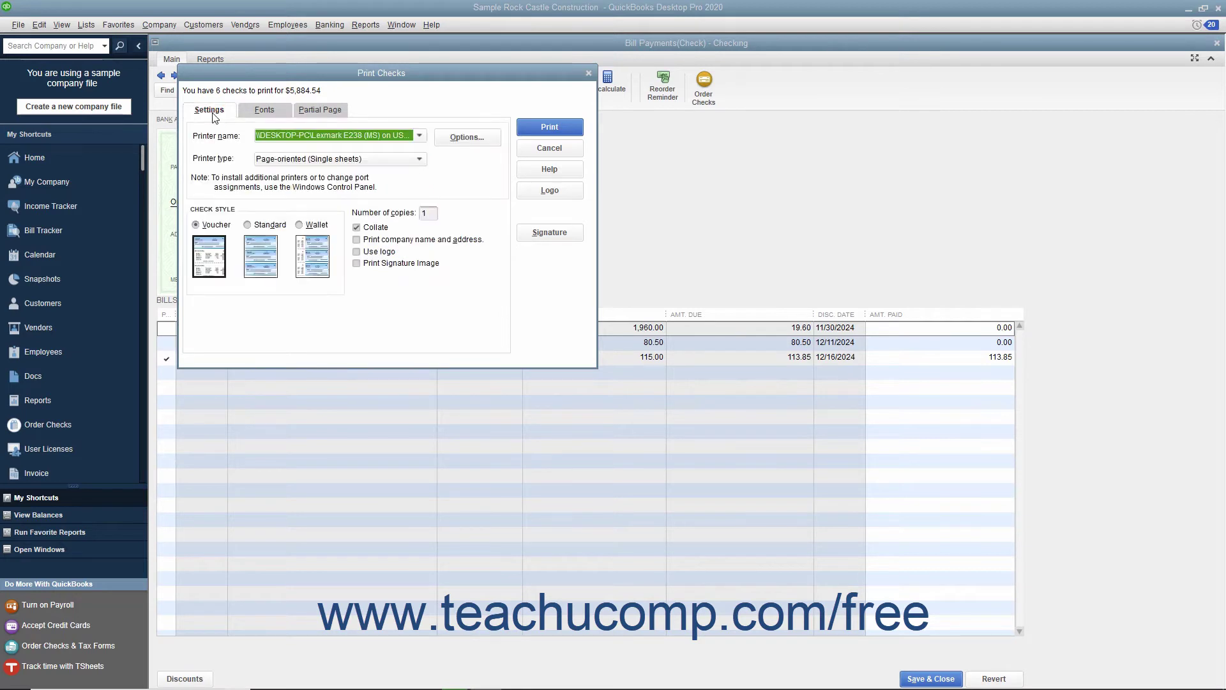
pyautogui.click(420, 136)
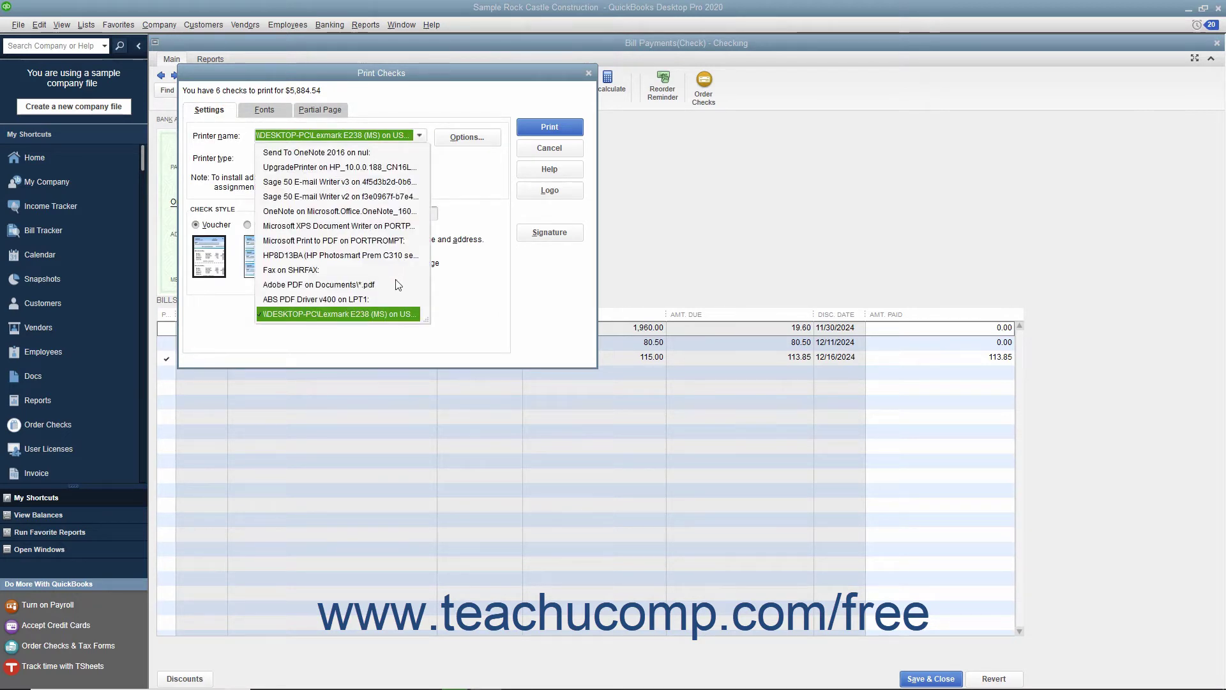
pyautogui.click(373, 313)
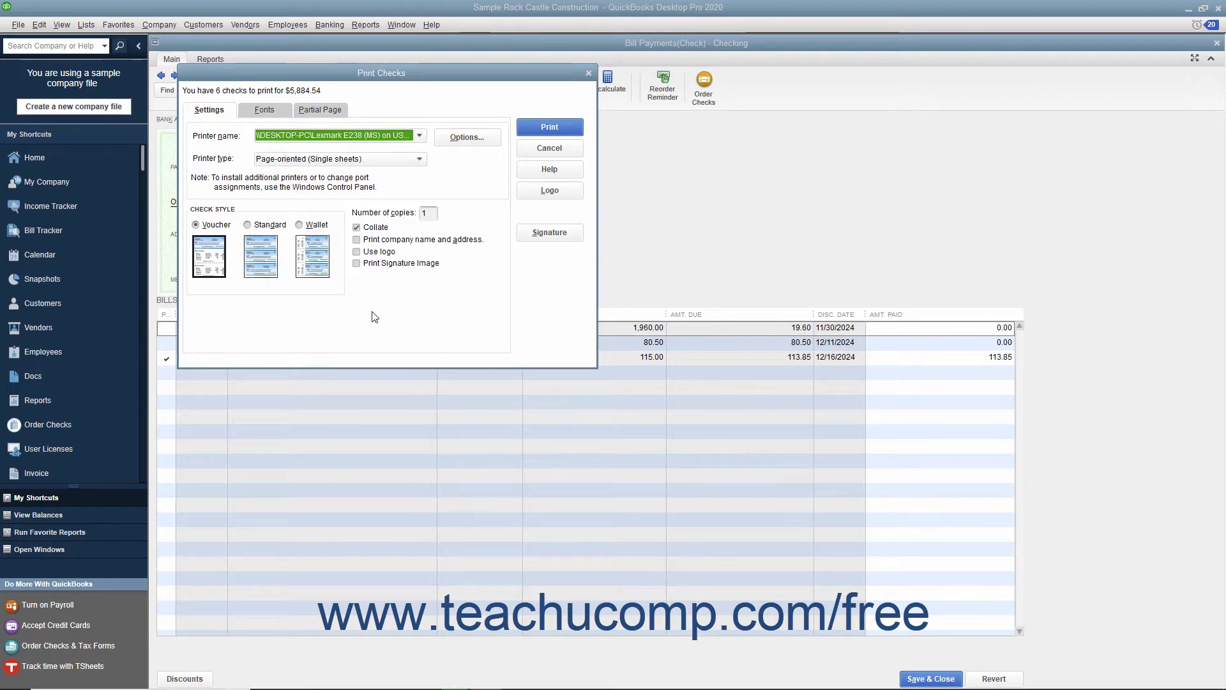
# Keep page-oriented single sheets and settle on Voucher check style with 1 copy.
pyautogui.click(419, 160)
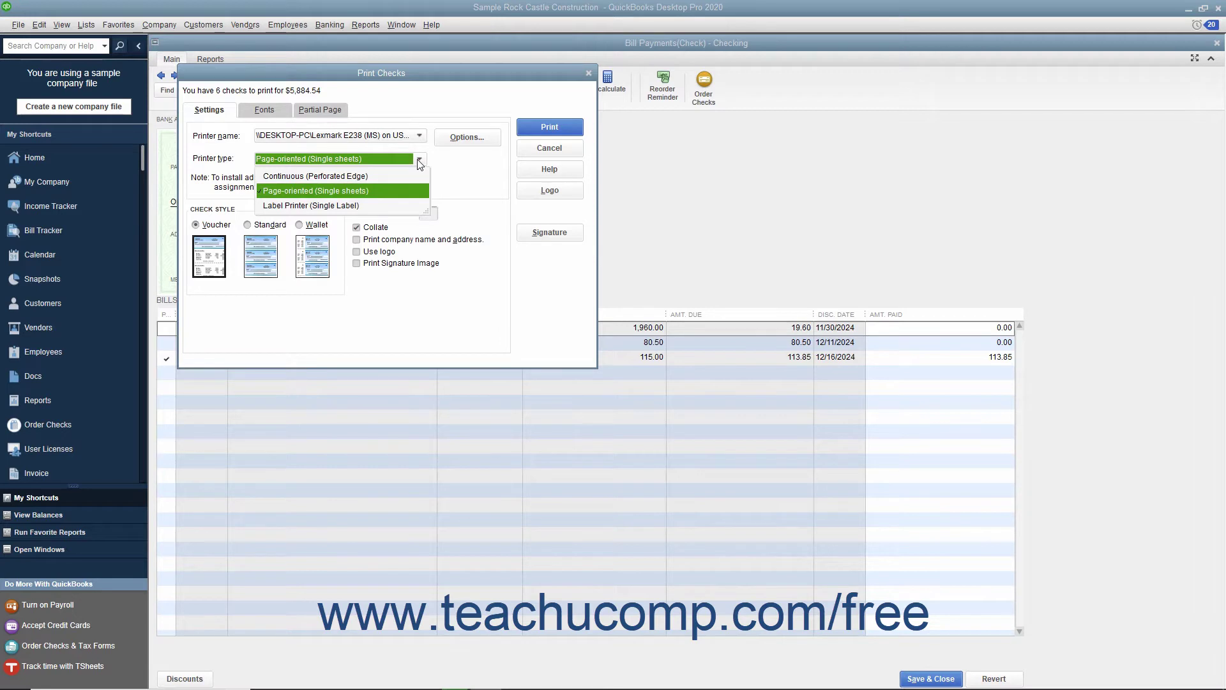
pyautogui.click(401, 190)
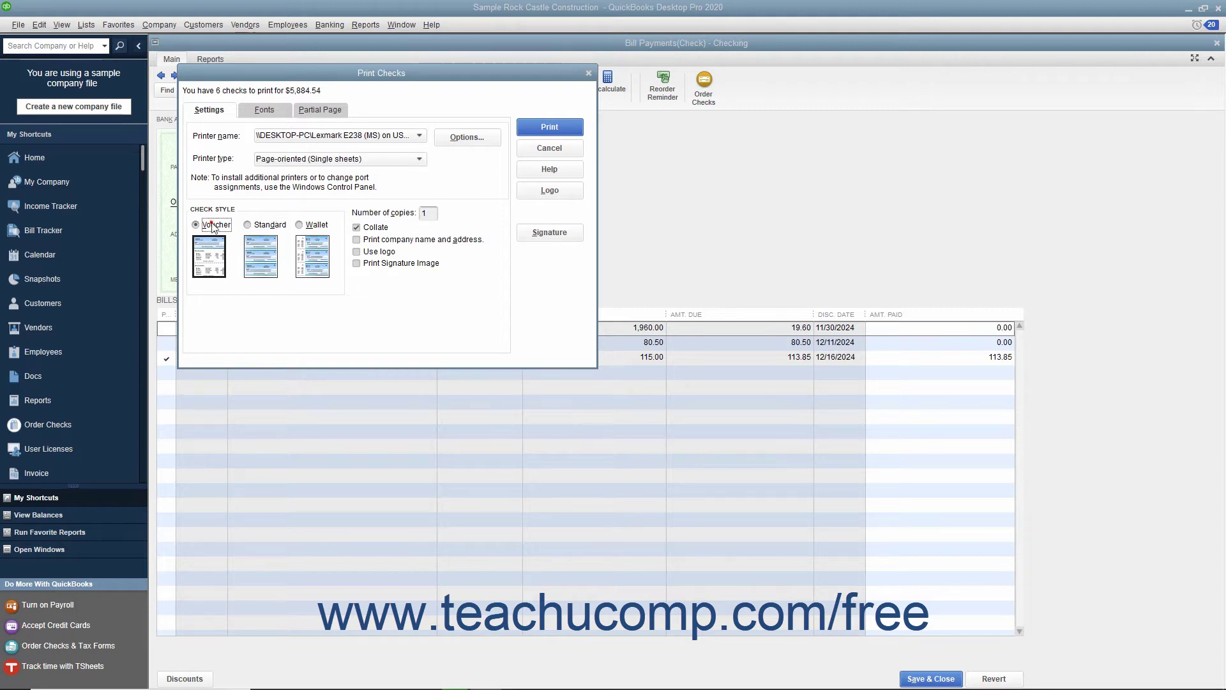
pyautogui.click(250, 226)
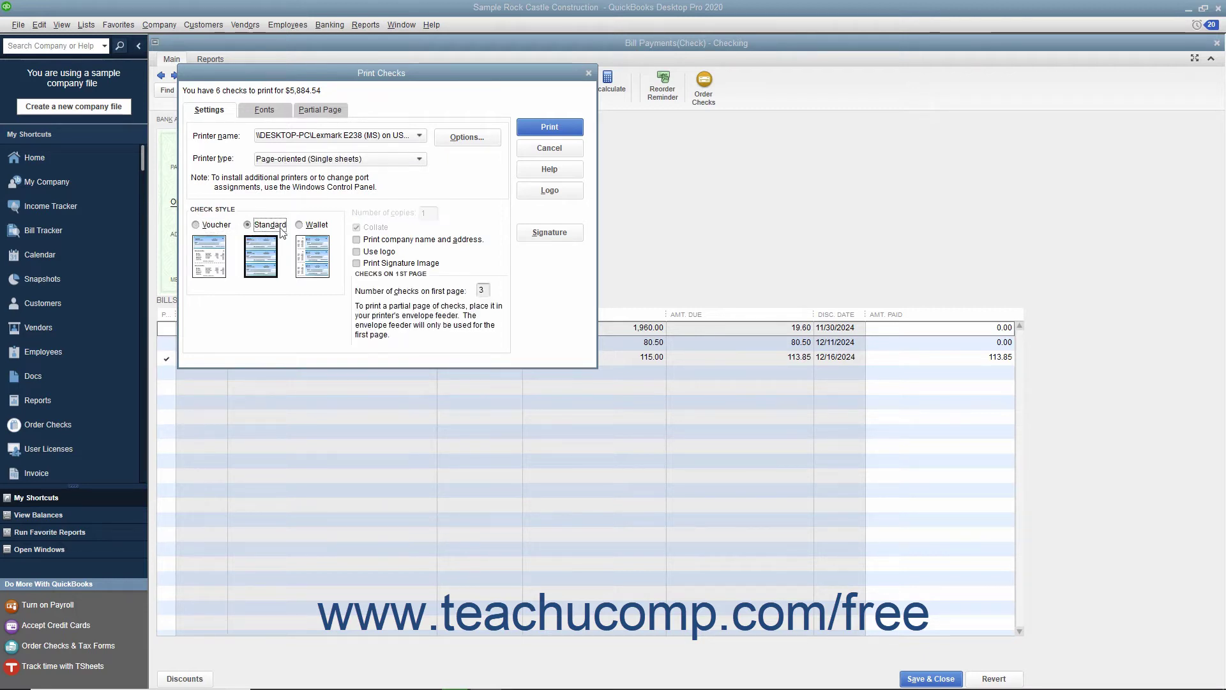
pyautogui.click(299, 226)
pyautogui.click(668, 344)
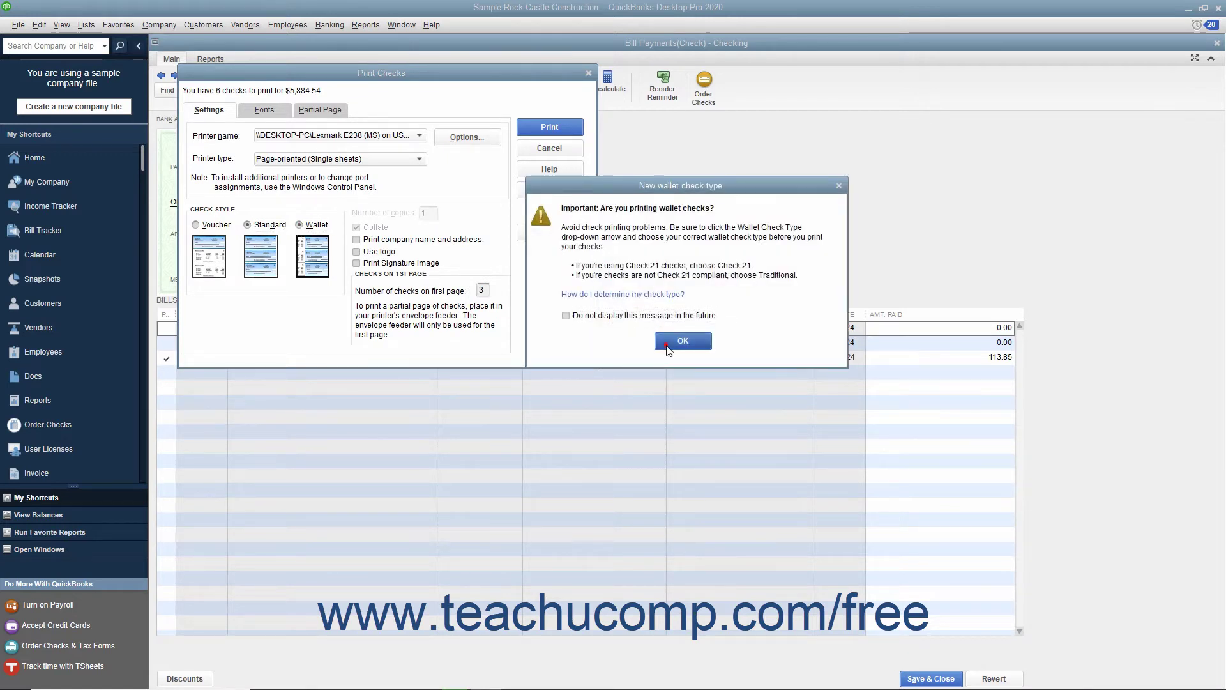
pyautogui.click(215, 227)
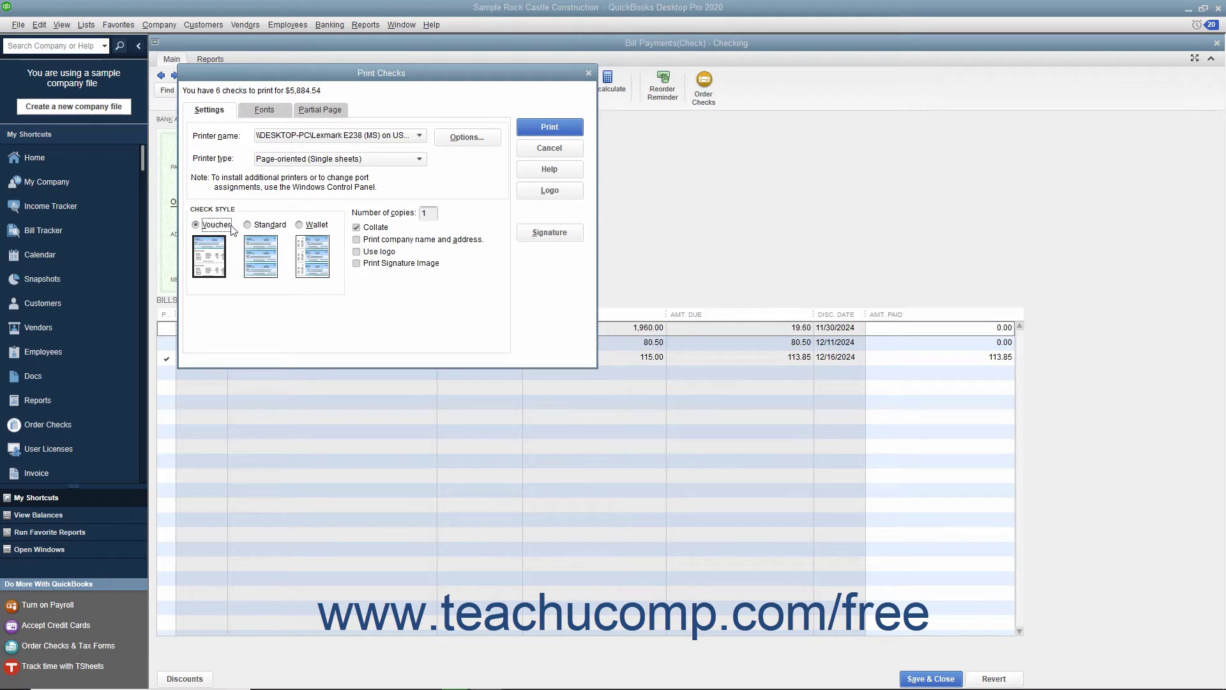
pyautogui.click(428, 213)
# Enable Use logo and load RCC Logo.png from Pictures, using the copy saved to Images.
pyautogui.click(365, 254)
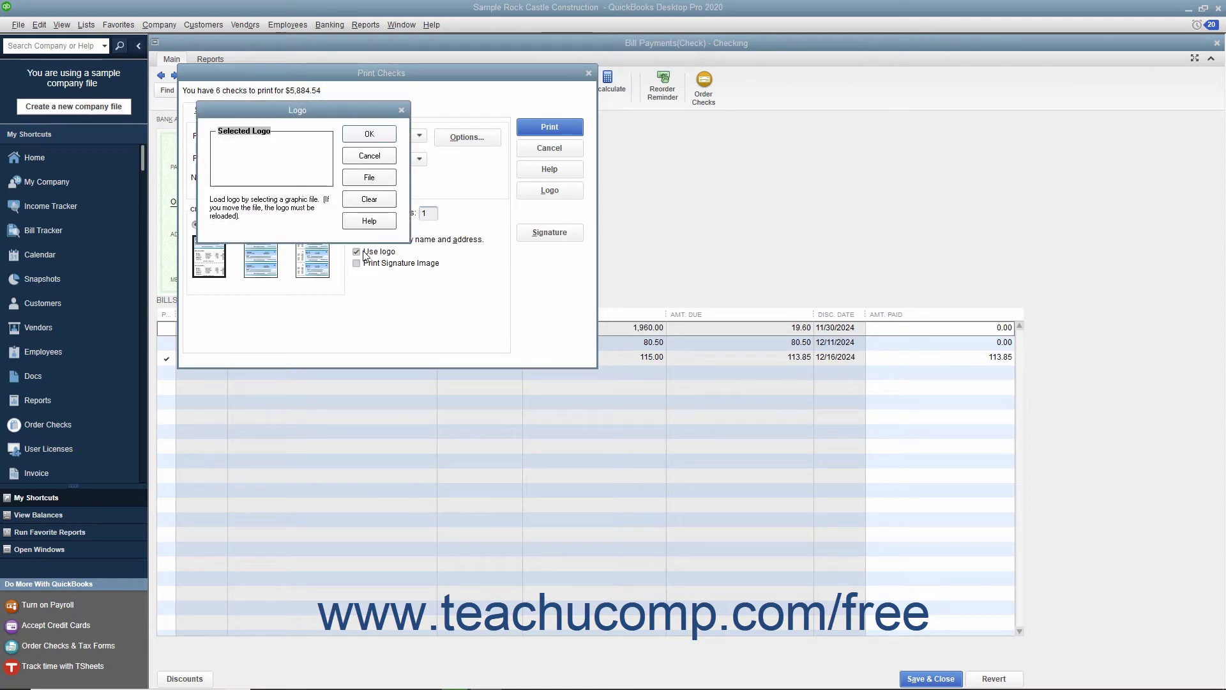
pyautogui.click(369, 177)
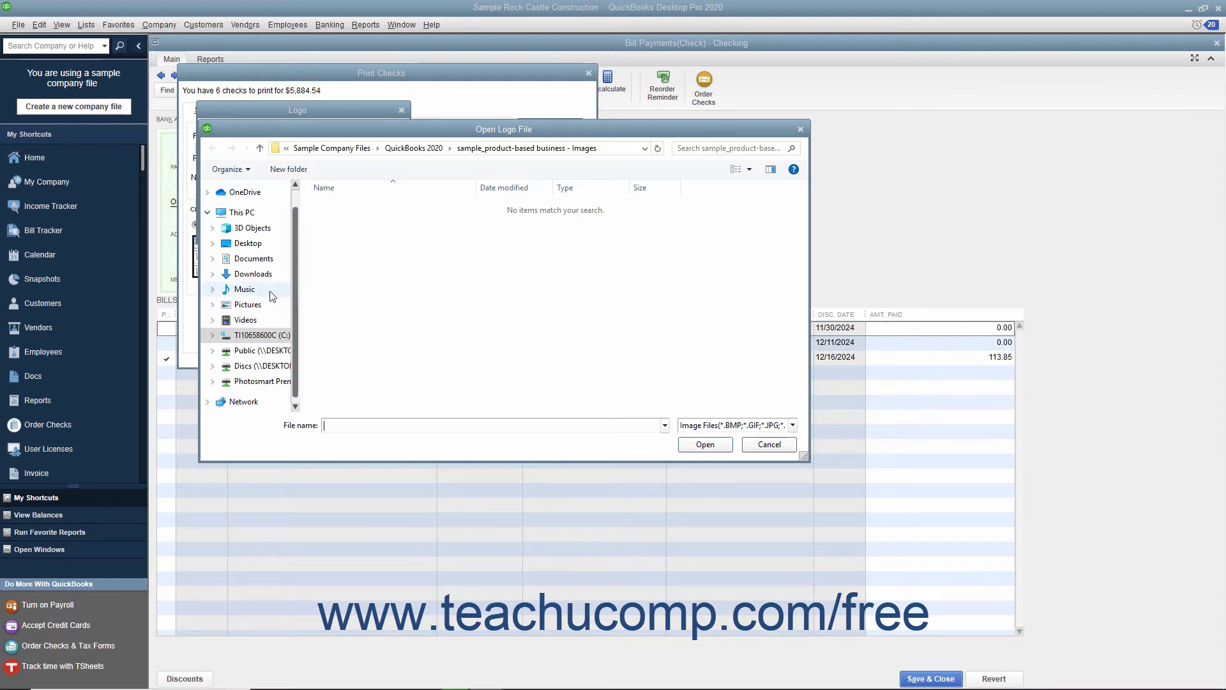
pyautogui.click(248, 304)
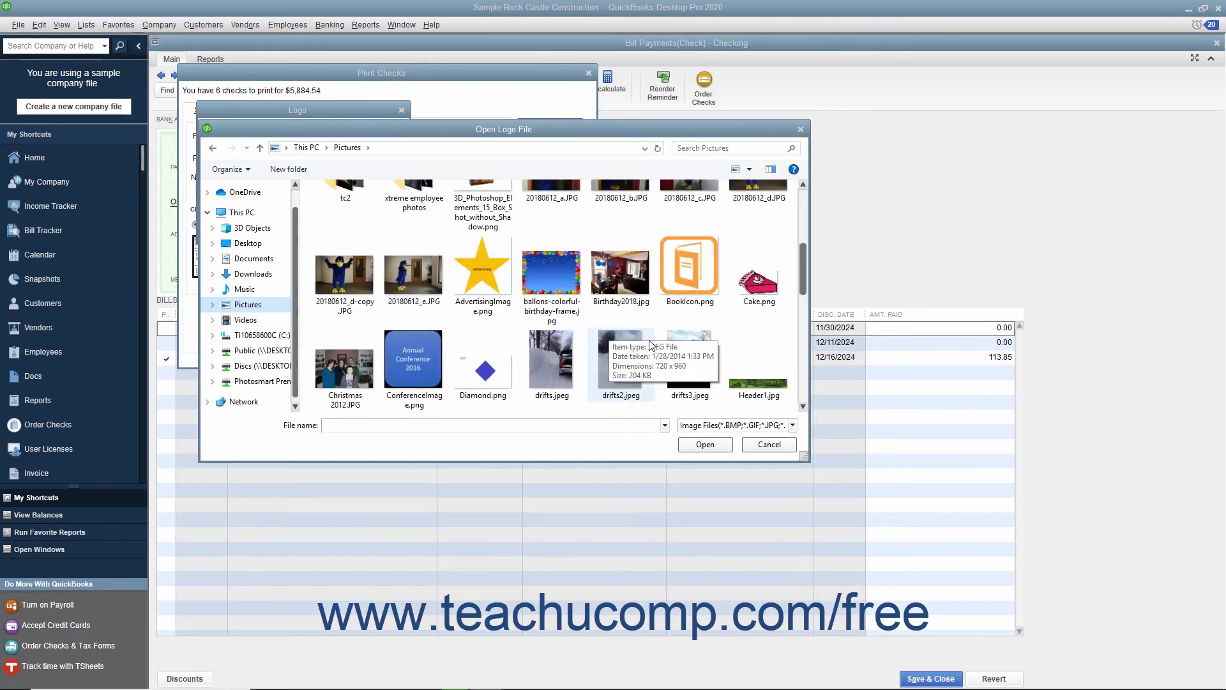
pyautogui.scroll(-5, 366, 312)
pyautogui.click(358, 308)
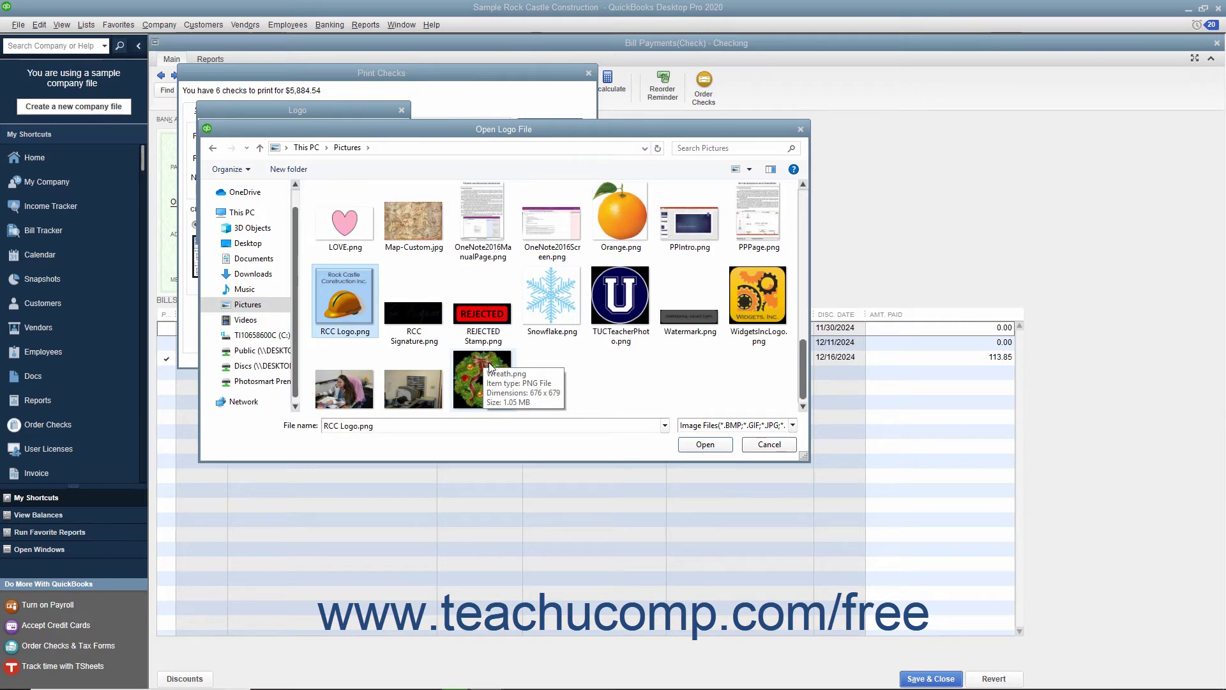
pyautogui.click(704, 444)
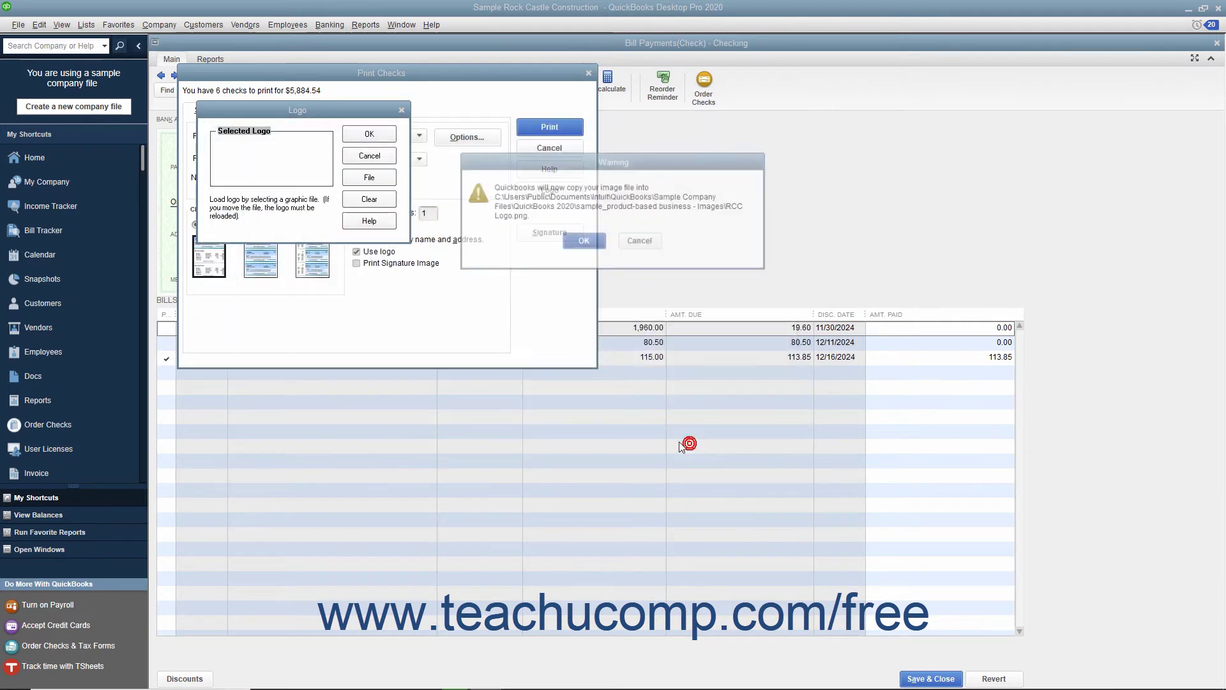
pyautogui.click(587, 241)
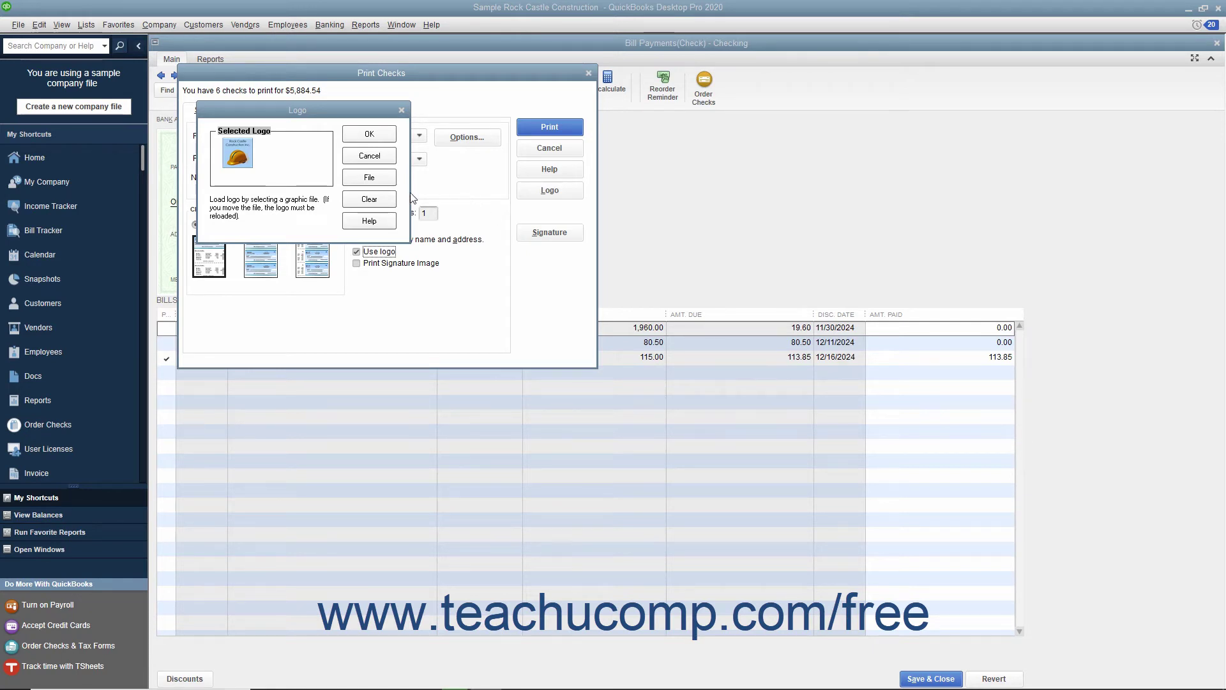
pyautogui.click(376, 182)
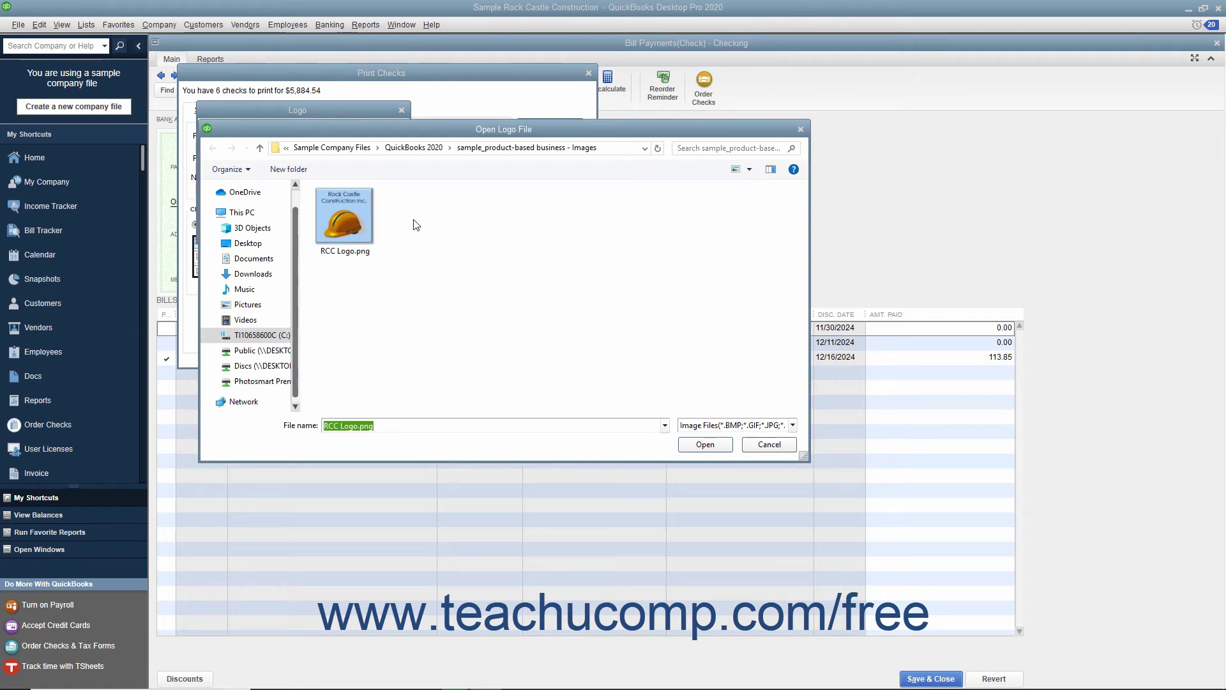
pyautogui.click(350, 204)
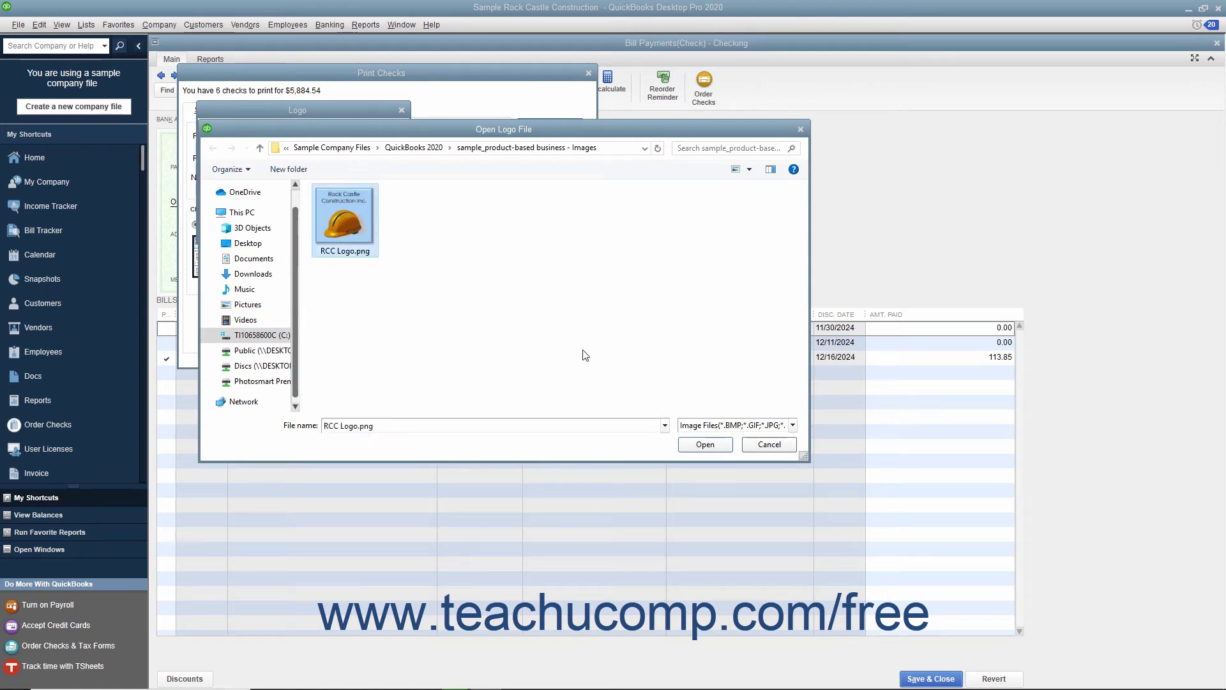
pyautogui.click(705, 445)
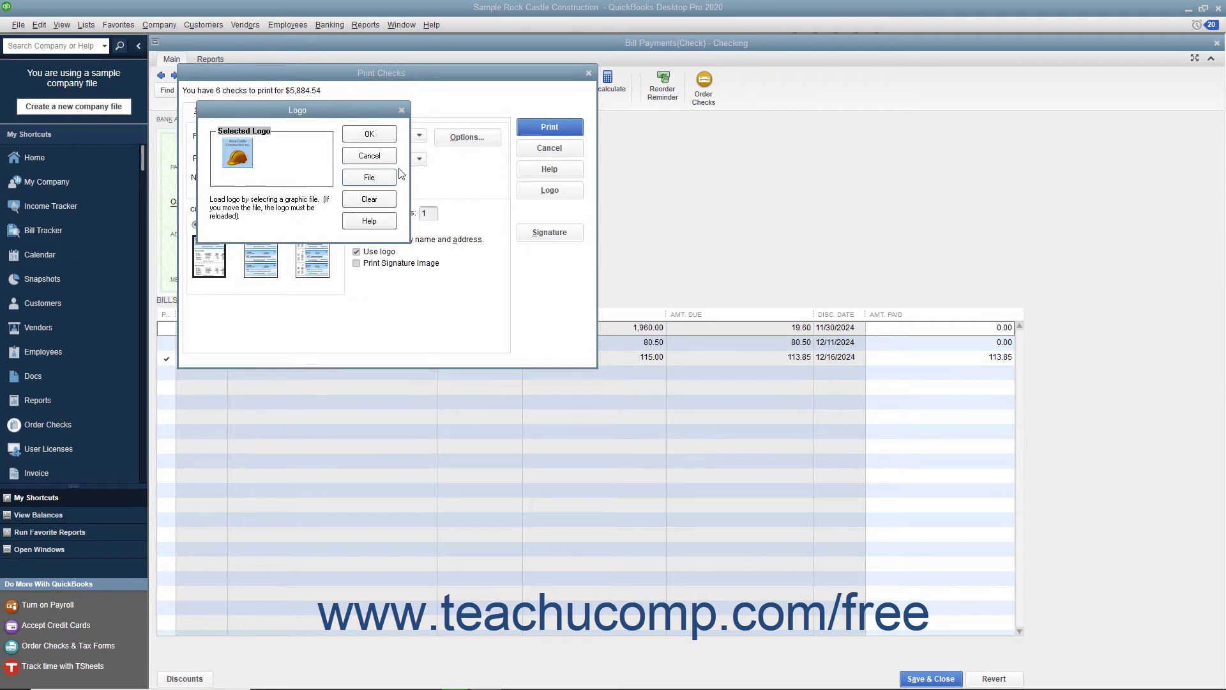
pyautogui.click(370, 134)
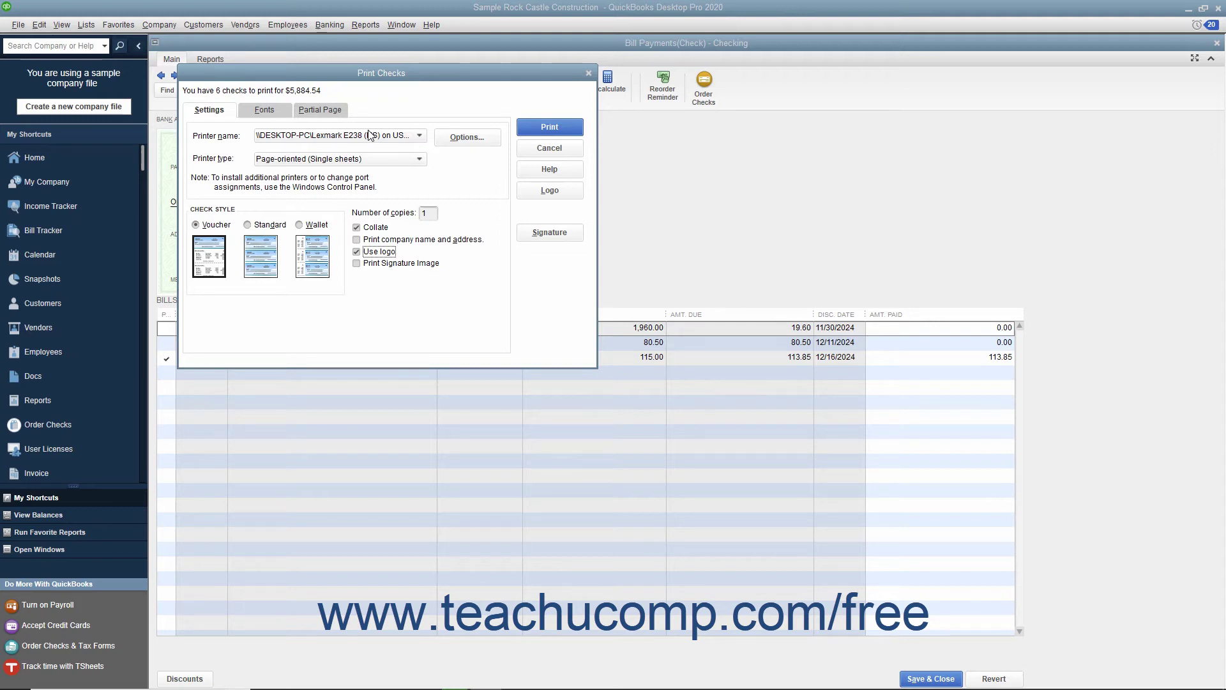
# Enable Print Signature Image and load RCC Signature.png from the Pictures folder.
pyautogui.click(357, 263)
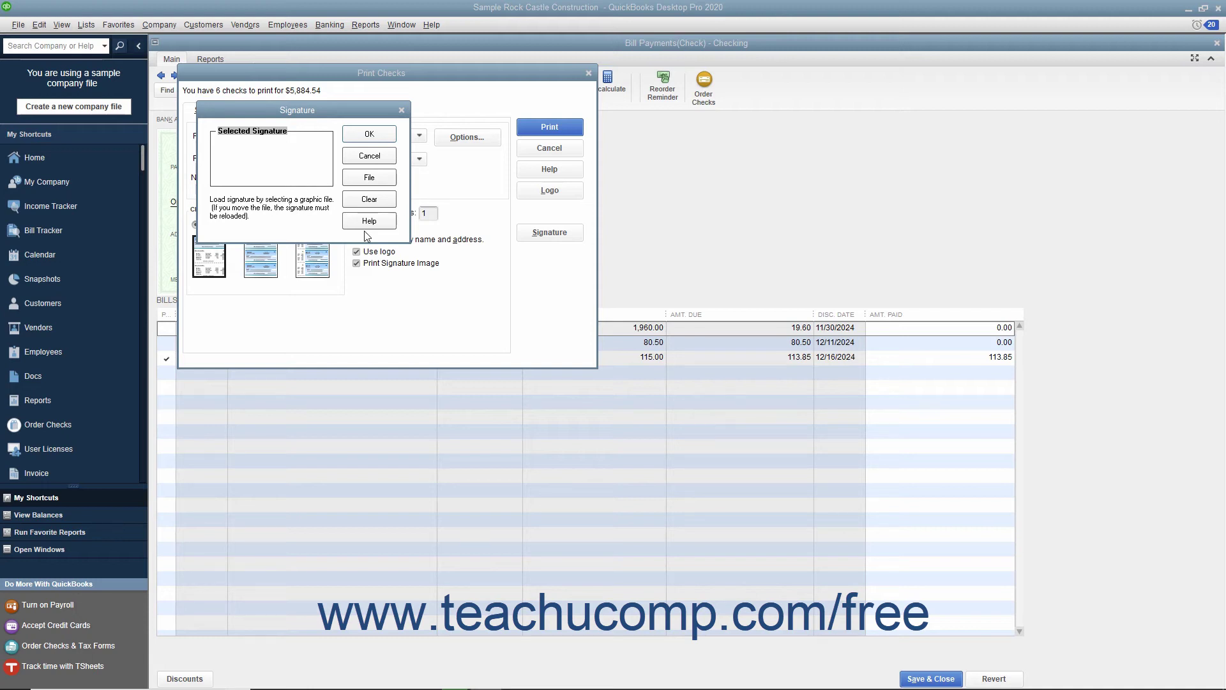
pyautogui.click(382, 179)
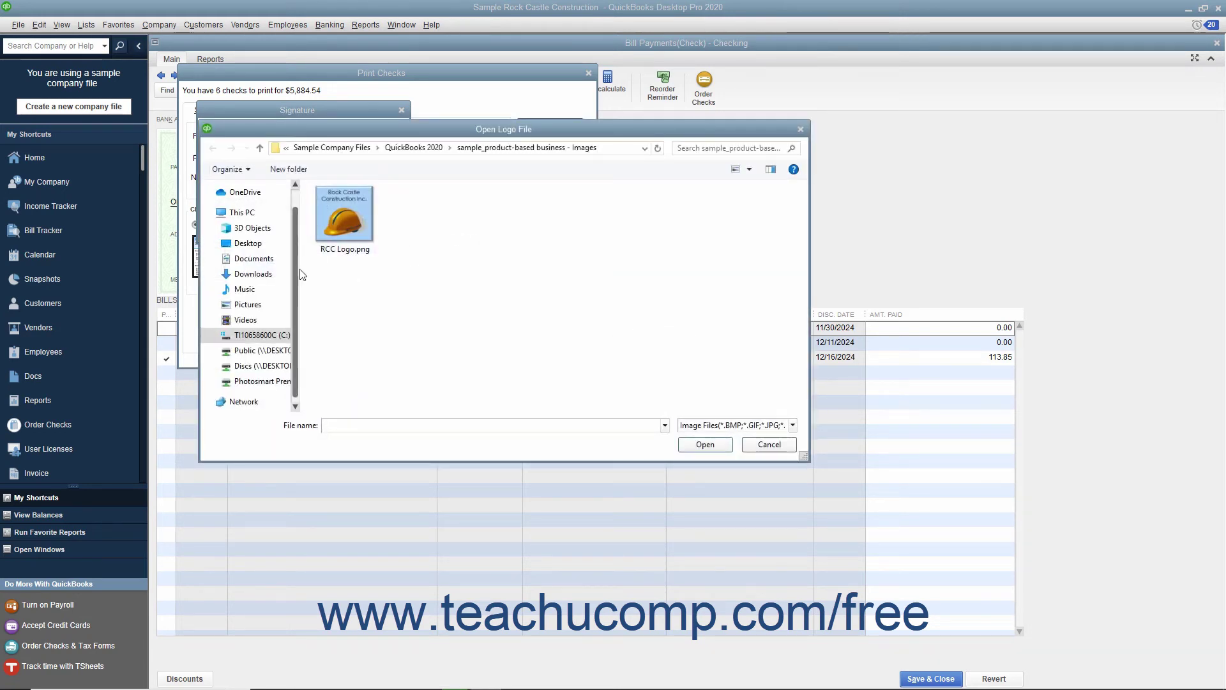
pyautogui.click(255, 305)
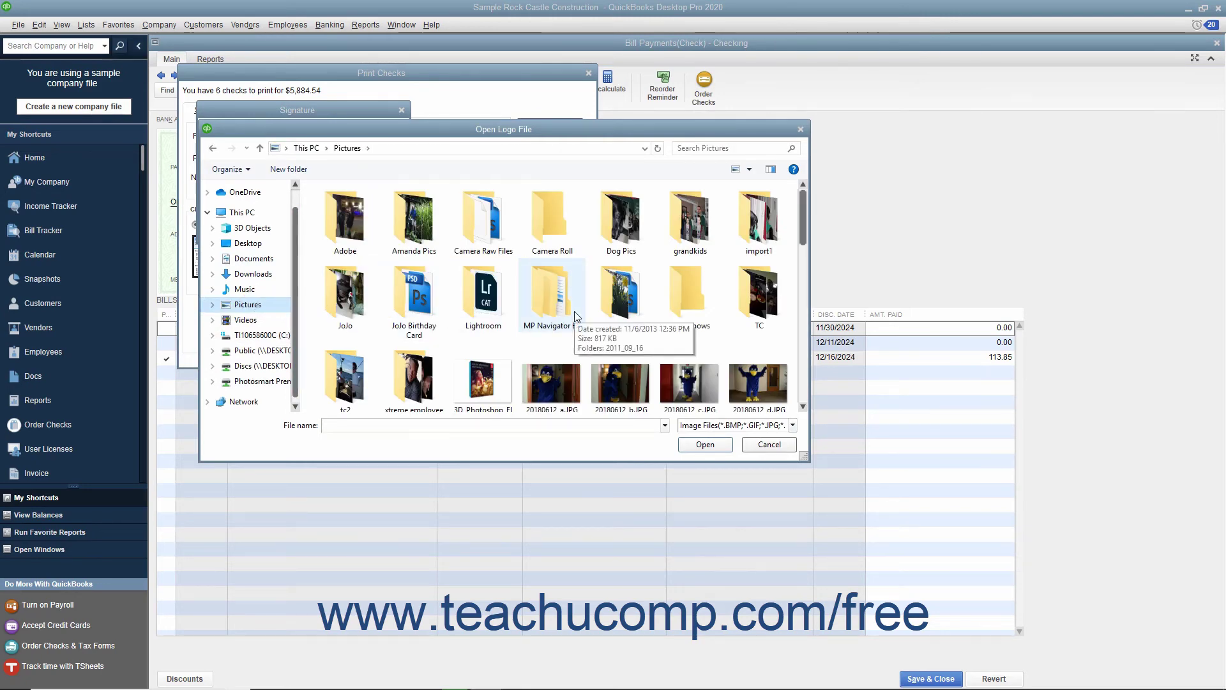
pyautogui.scroll(-5, 575, 315)
pyautogui.scroll(-2, 575, 316)
pyautogui.click(414, 313)
pyautogui.click(705, 444)
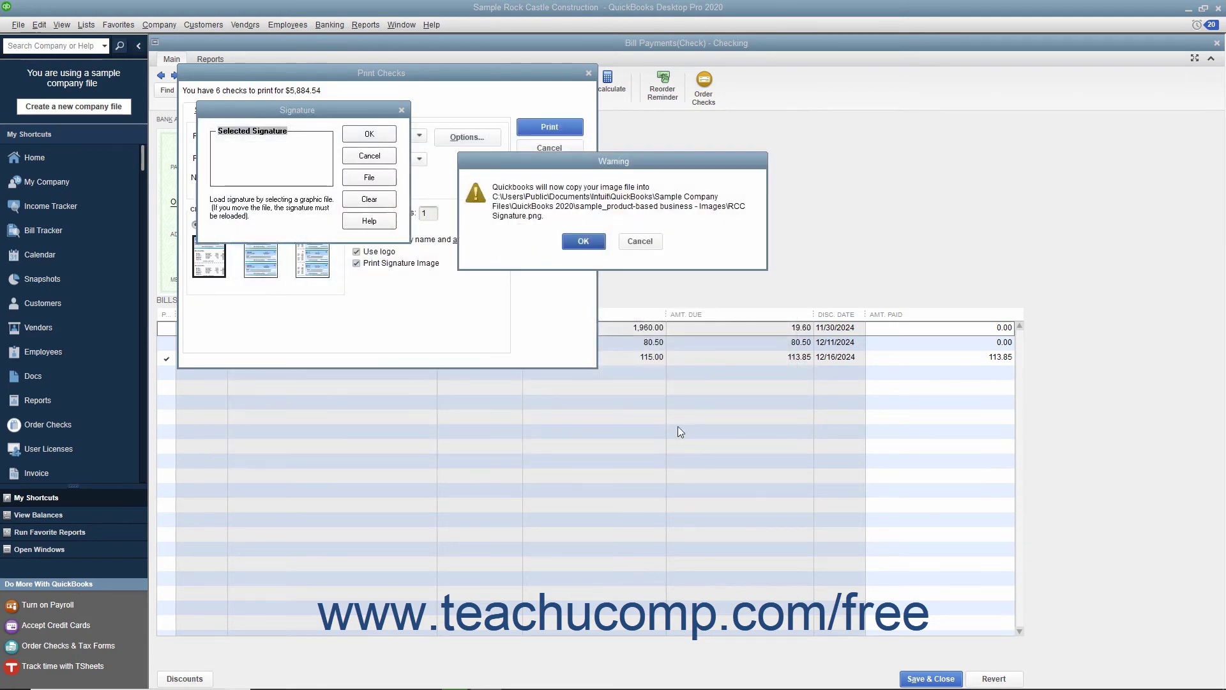
pyautogui.click(584, 242)
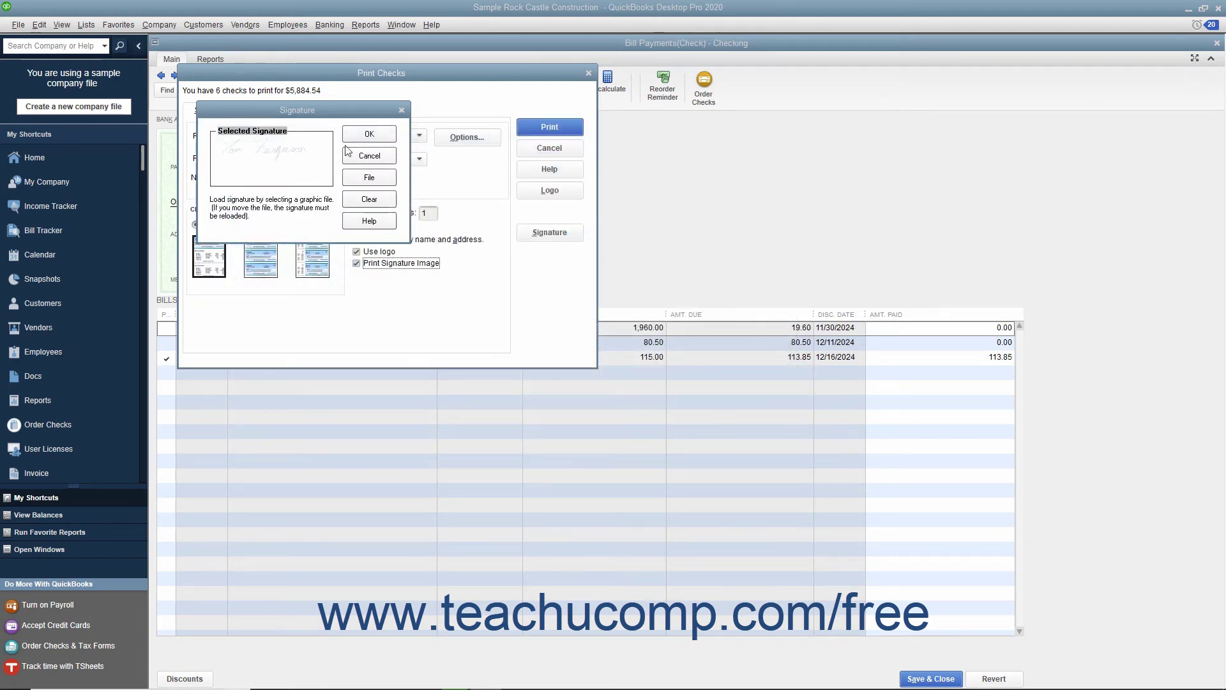
pyautogui.click(370, 134)
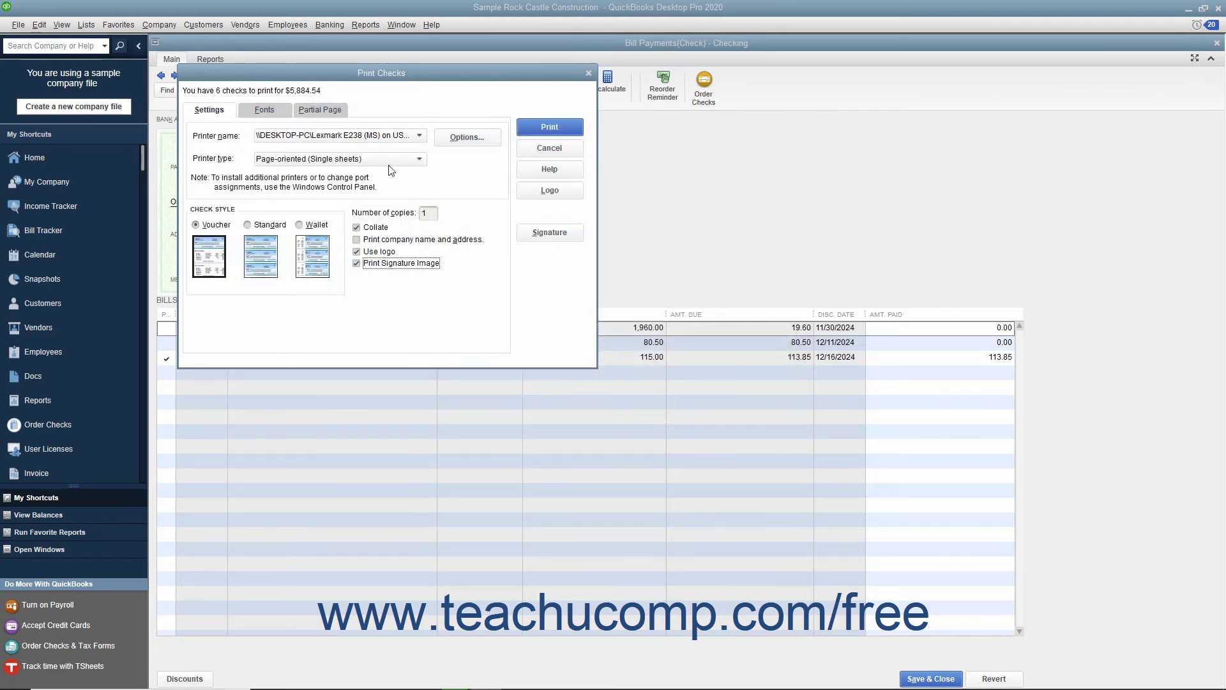
# On the Fonts tab, leave the address font unchanged and confirm Arial Narrow 10 for checks.
pyautogui.click(279, 117)
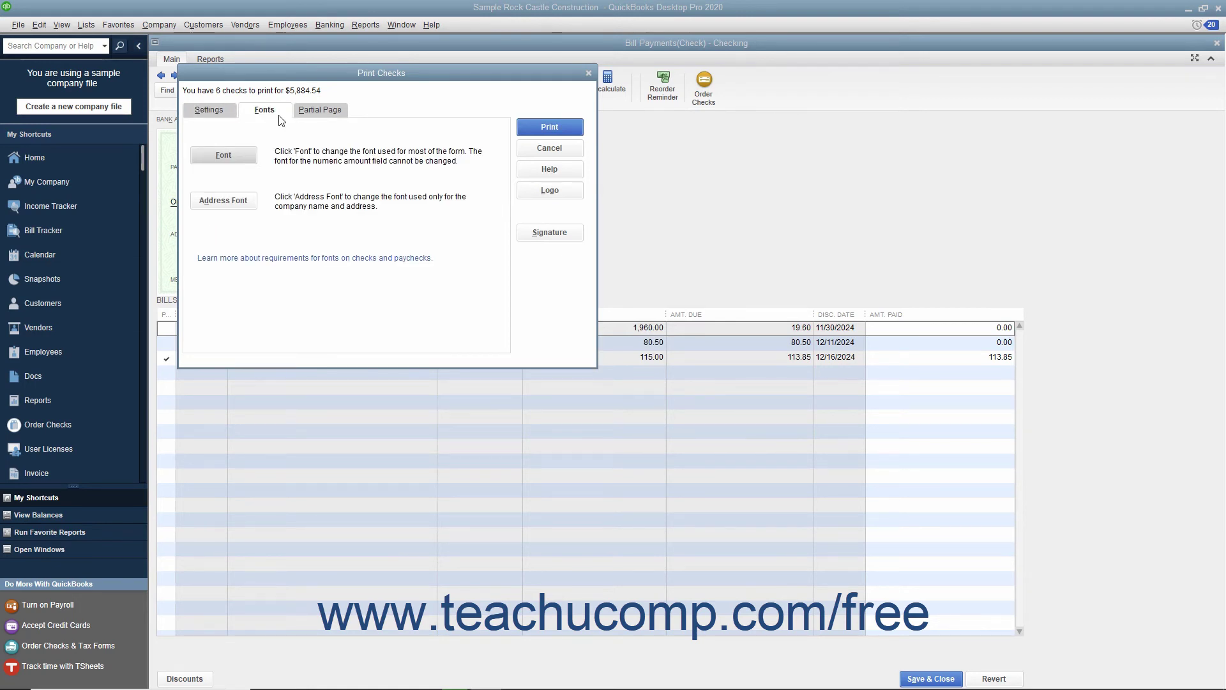
pyautogui.click(242, 198)
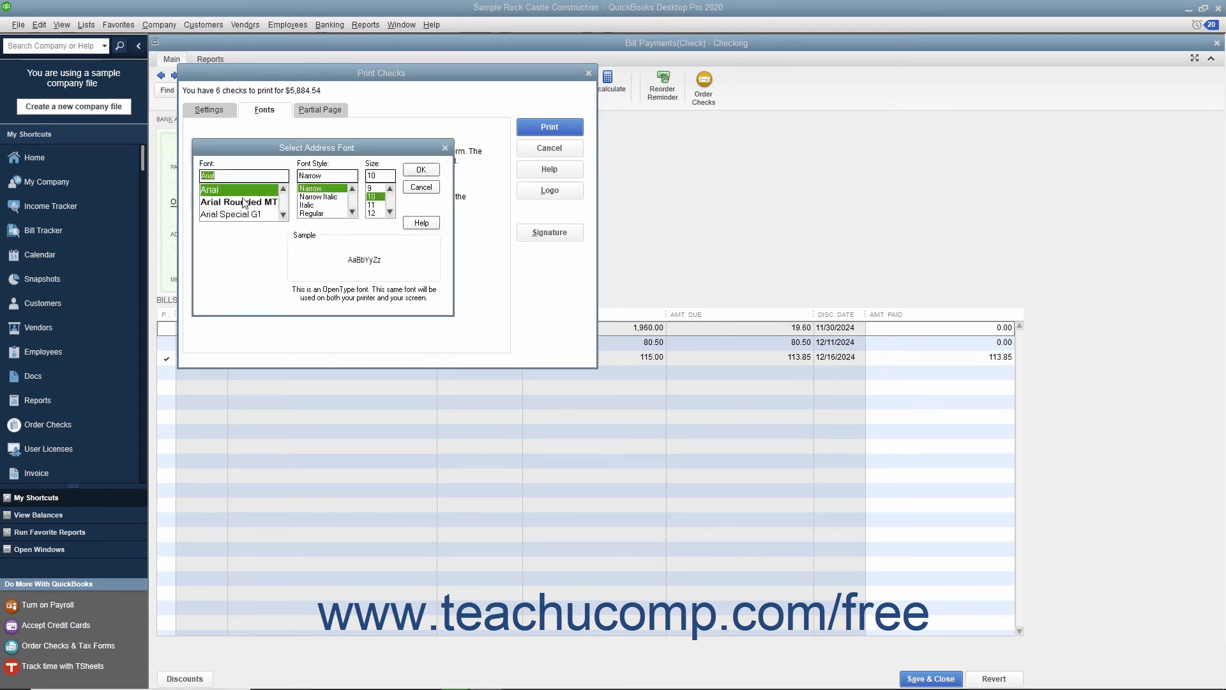
pyautogui.click(418, 188)
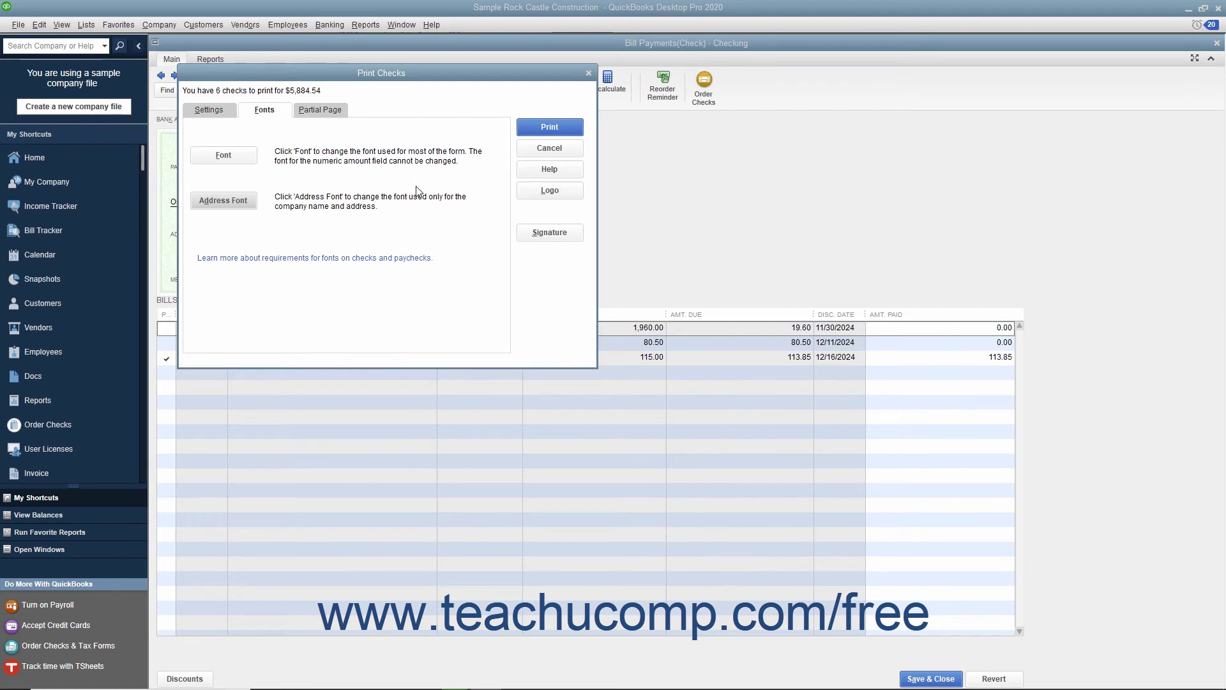
pyautogui.click(249, 159)
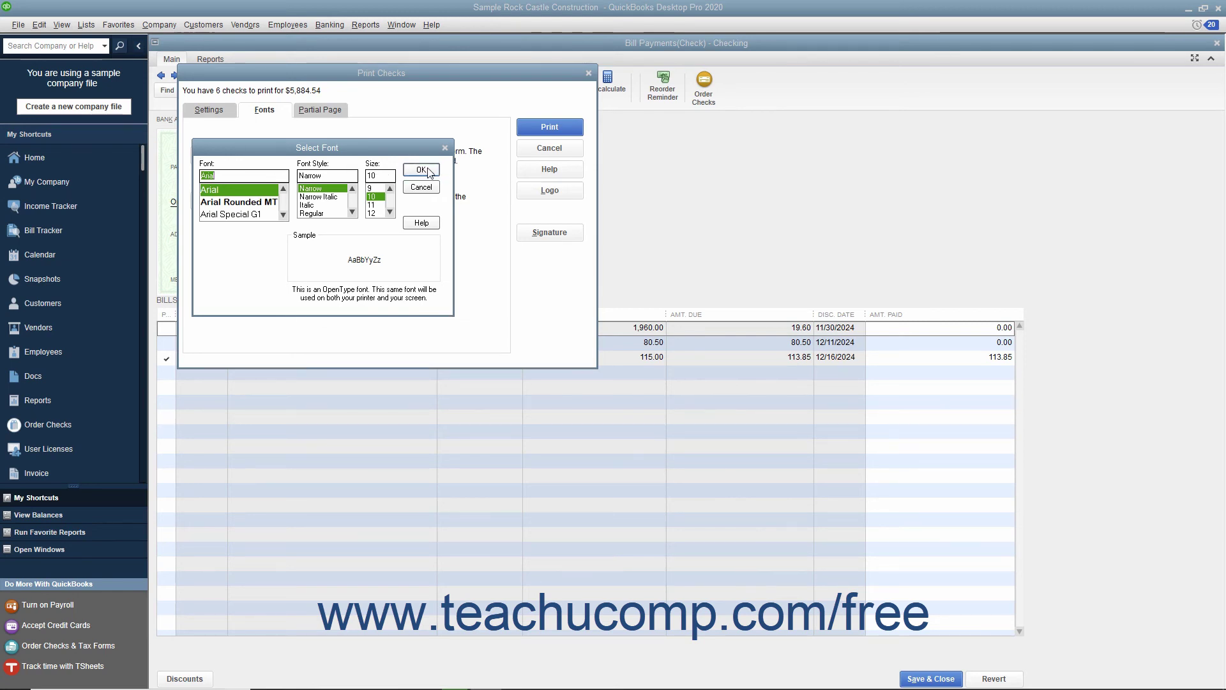
pyautogui.click(426, 188)
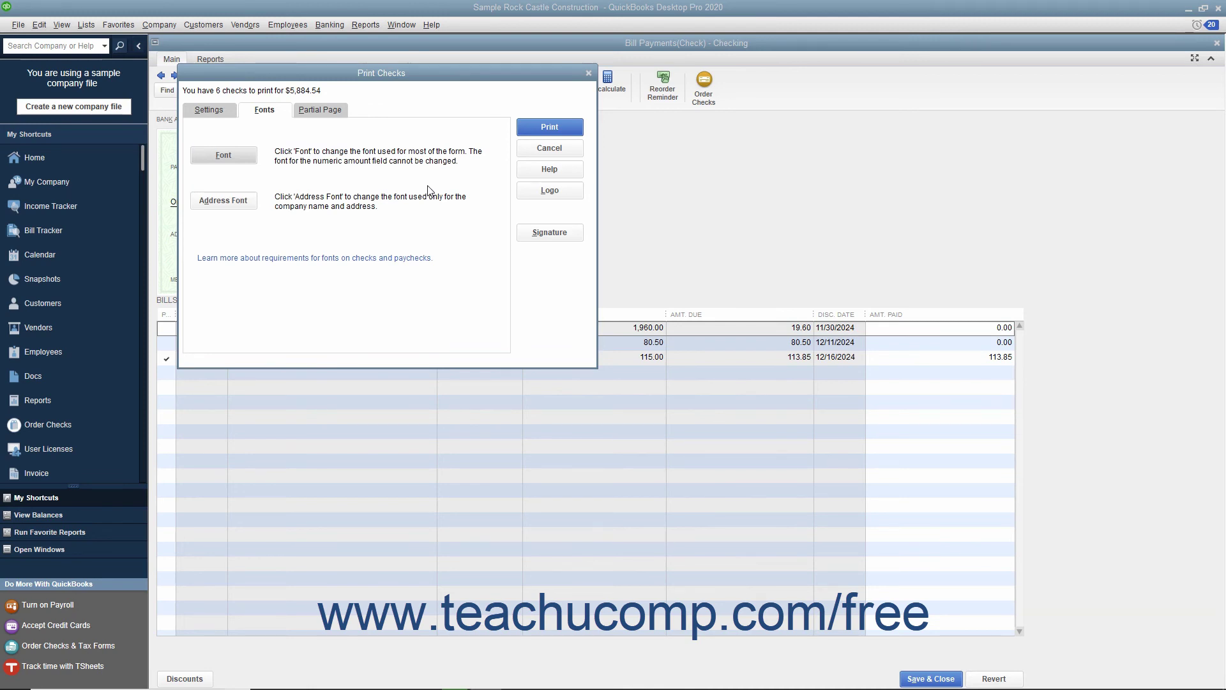
# View the Partial Page options, leaving Portrait, and return to the Settings tab.
pyautogui.click(325, 112)
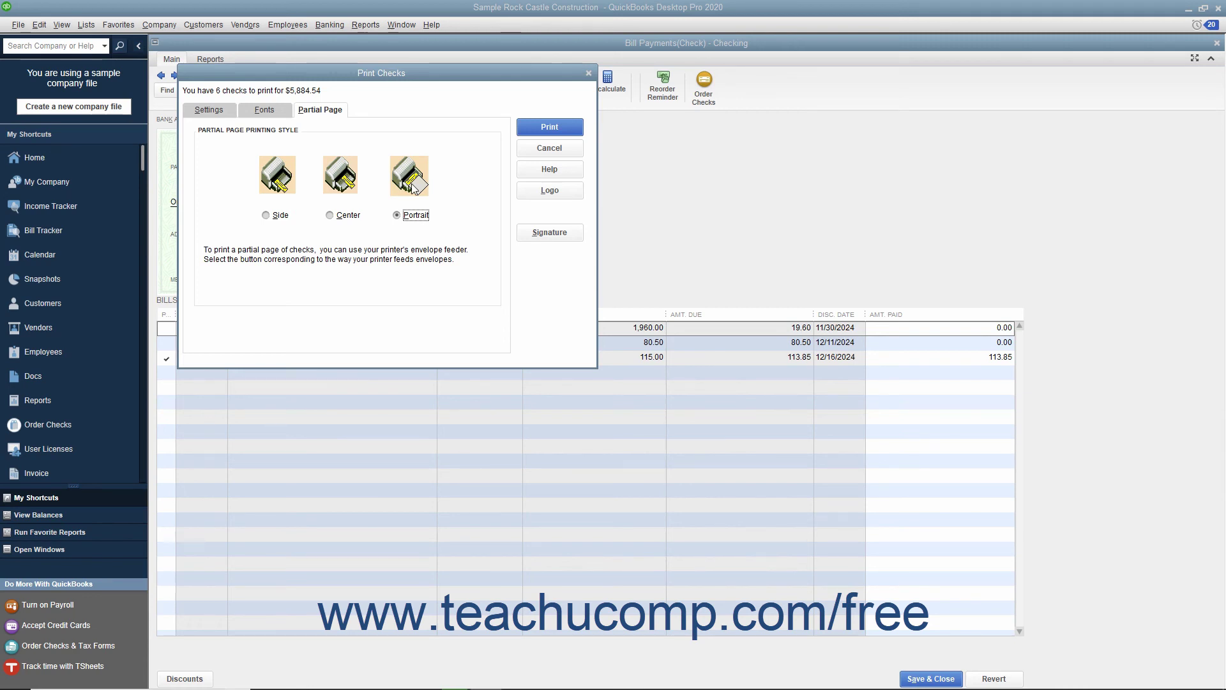
pyautogui.click(217, 111)
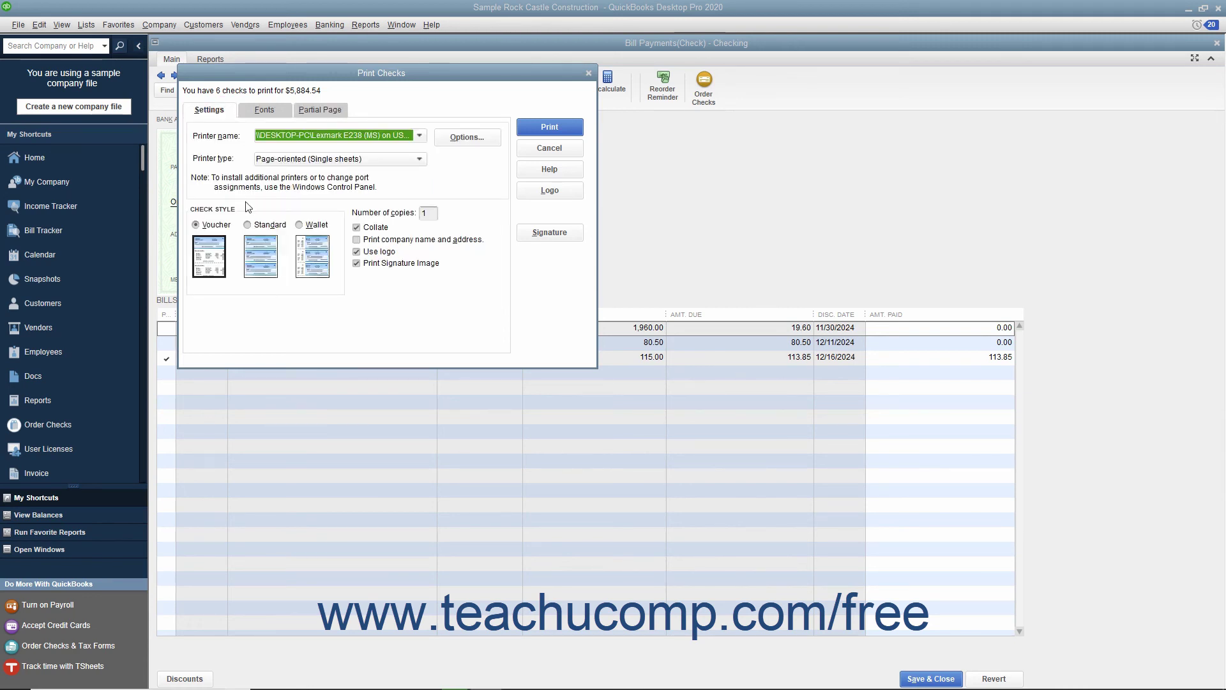